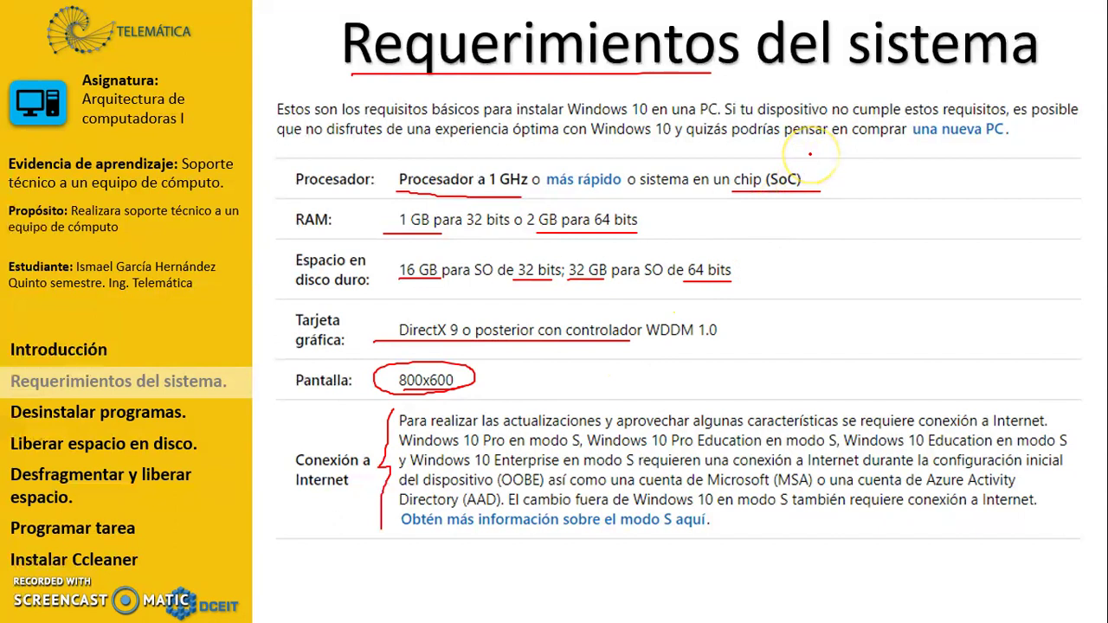
Draw a red freehand frame around the Procesador to Pantalla rows and underline the minimum processor, RAM, disk and graphics requirements.
mouse_move(275, 151)
left_mouse_down()
mouse_move(275, 372)
mouse_move(400, 421)
mouse_move(756, 397)
left_mouse_up()
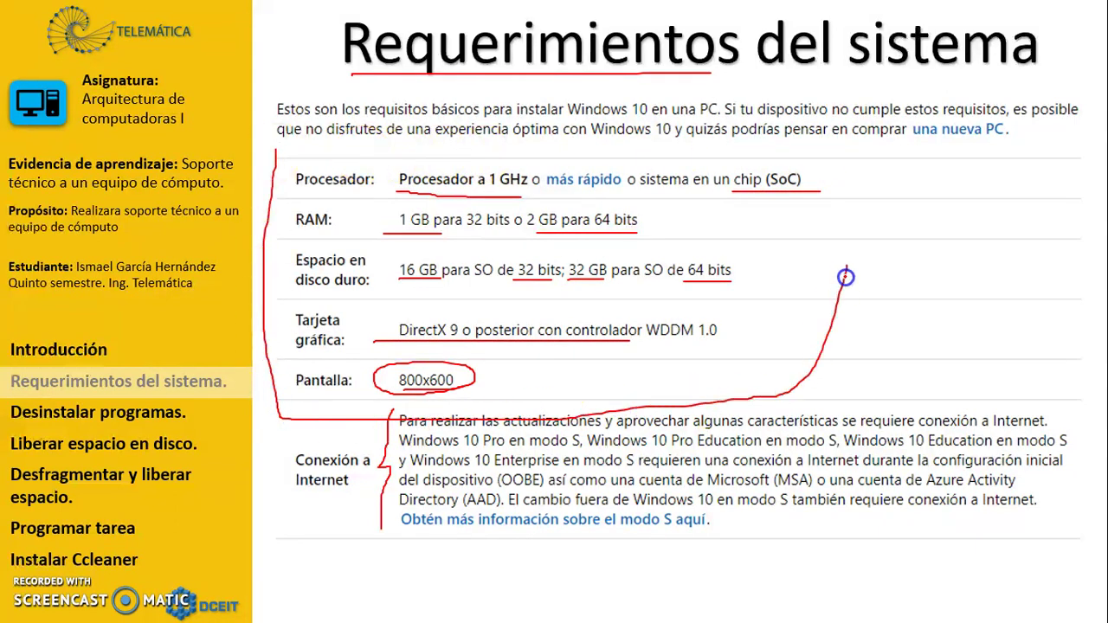
left_click_drag(268, 152, 856, 154)
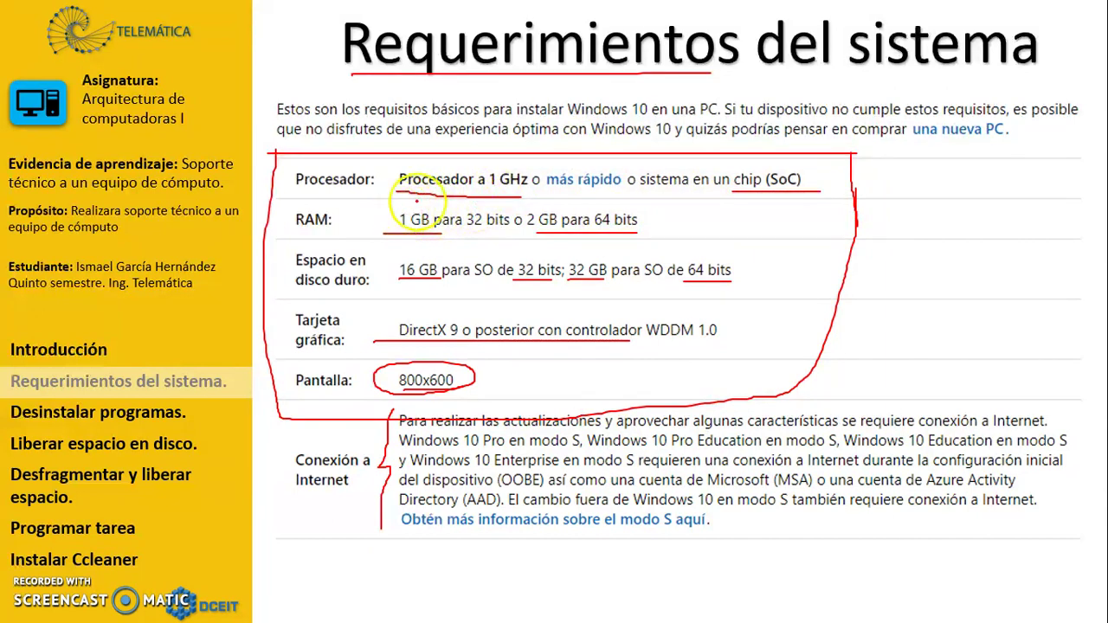
left_click_drag(519, 195, 396, 198)
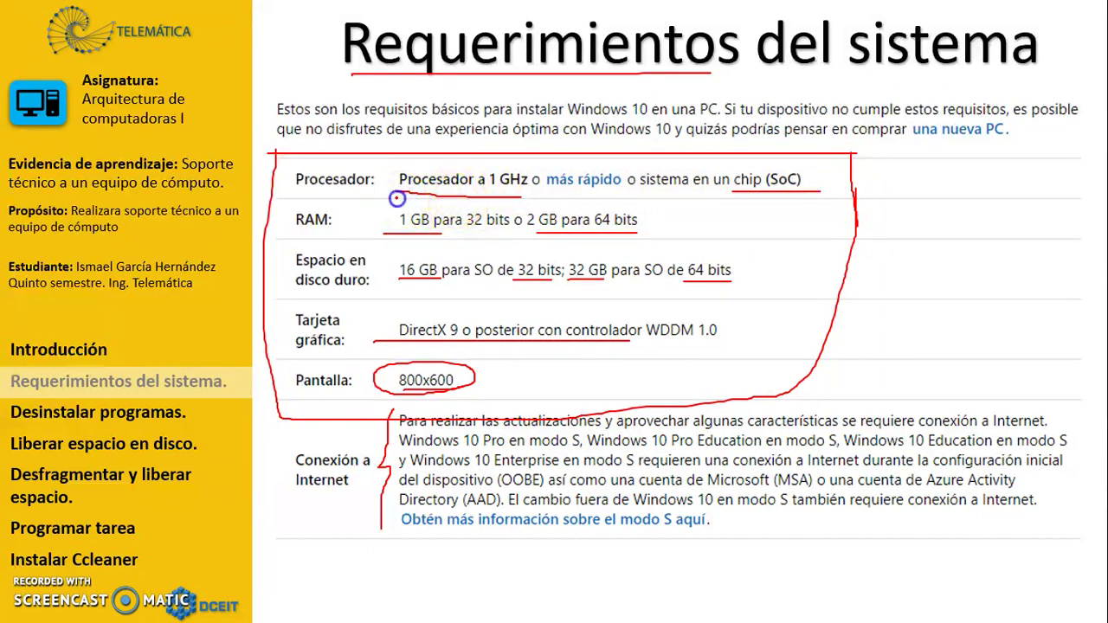
left_click_drag(483, 198, 402, 196)
left_click_drag(387, 232, 490, 234)
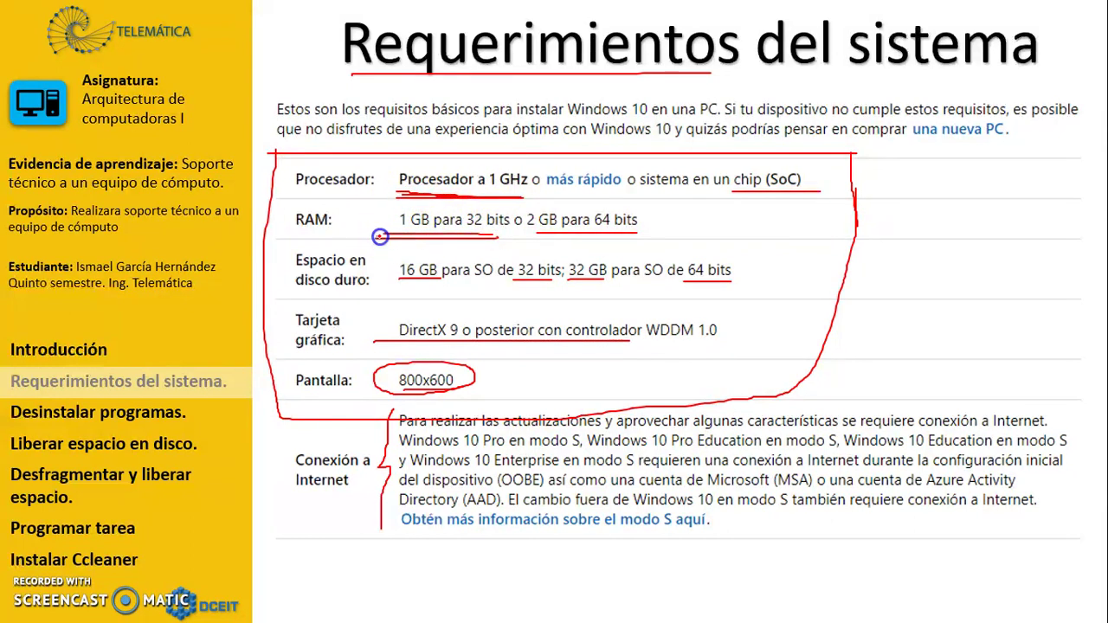
left_click_drag(398, 280, 471, 282)
left_click(377, 343)
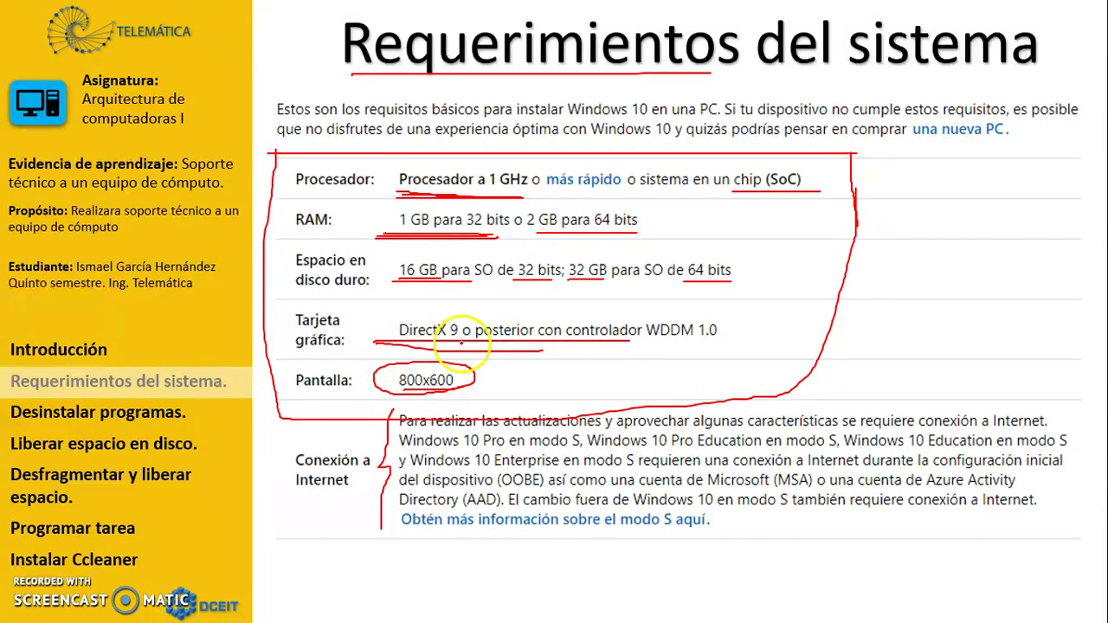
left_click(387, 350)
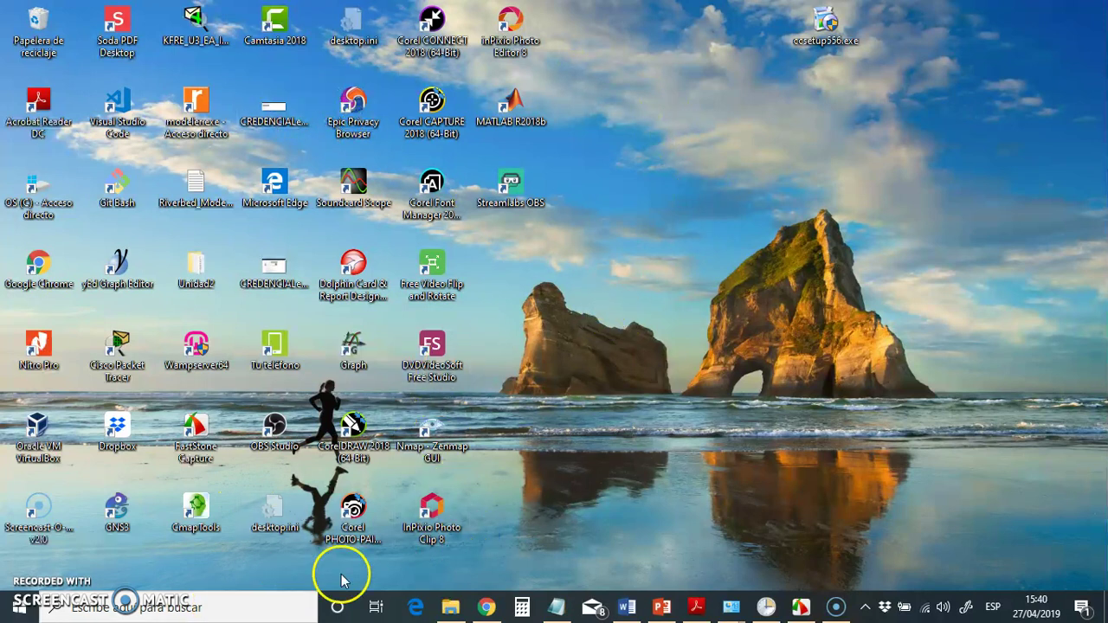
Check the computer's processor, installed RAM and system type on the Control Panel's Sistema page, and close the window.
left_click(243, 606)
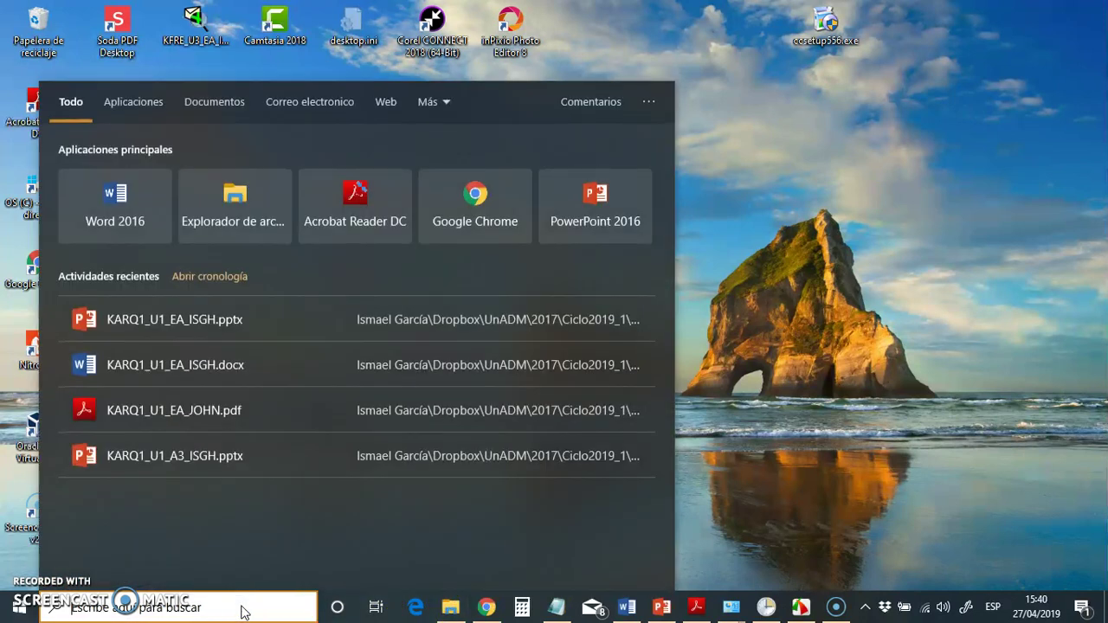
type("pa")
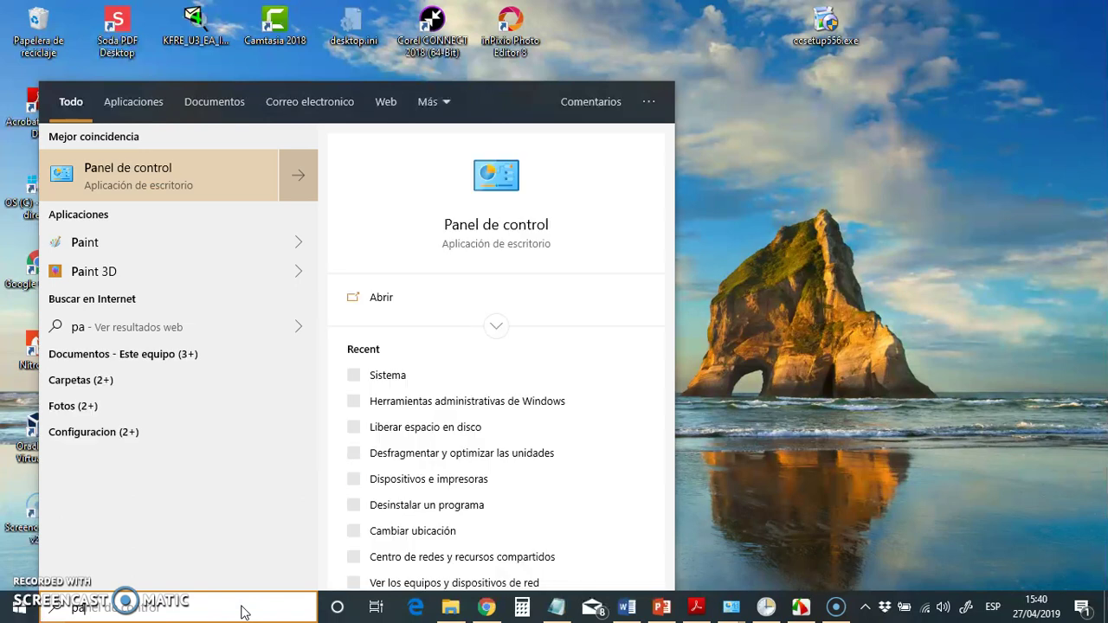
left_click(135, 177)
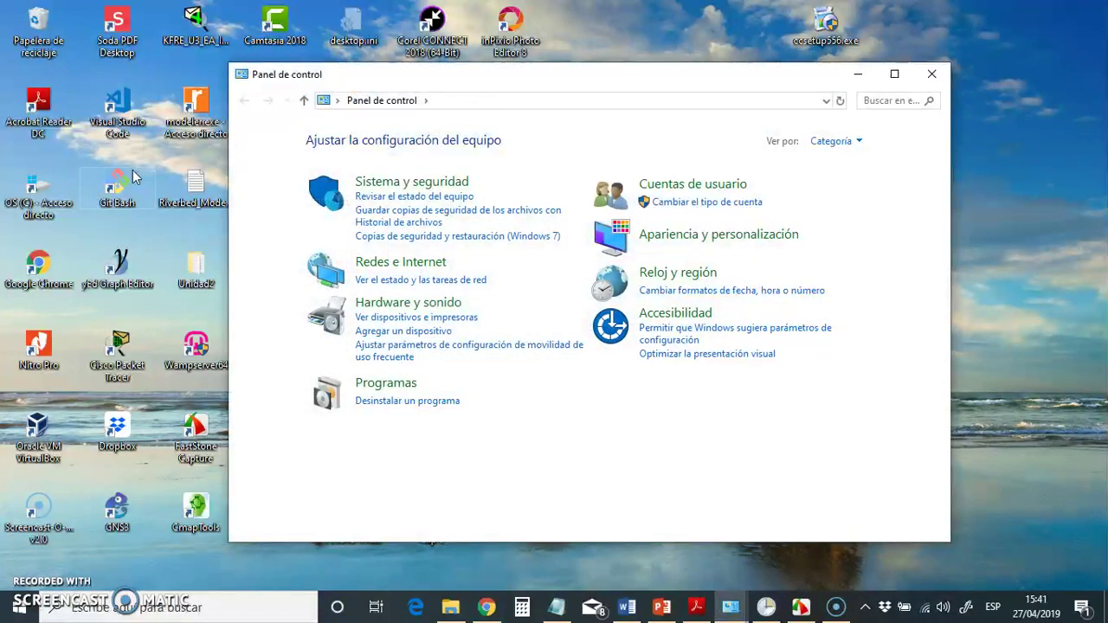
left_click(393, 185)
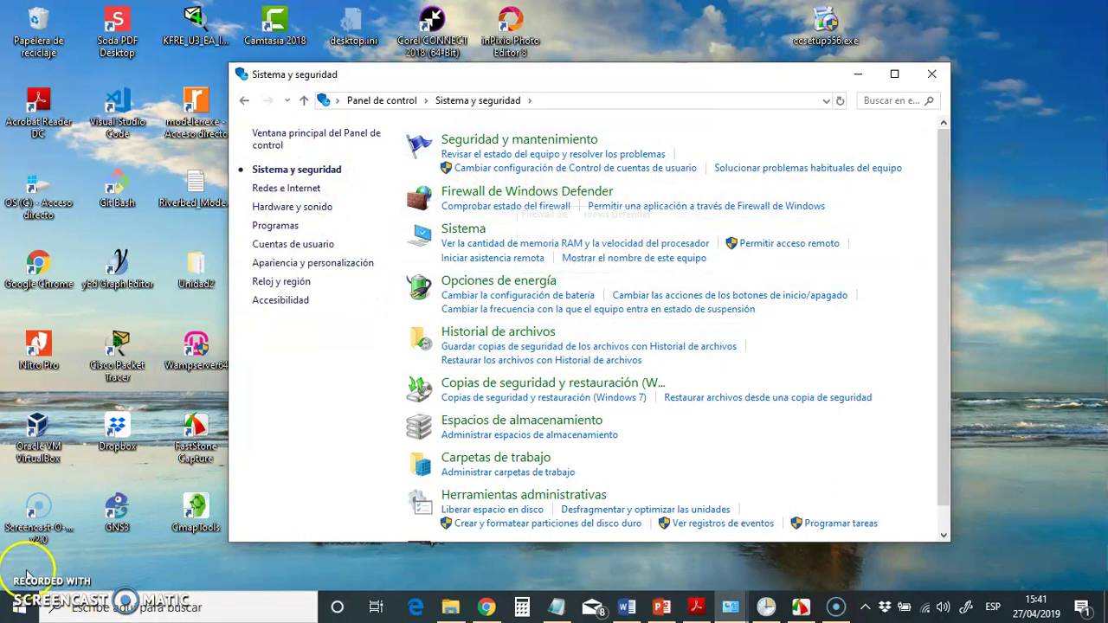
left_click(456, 228)
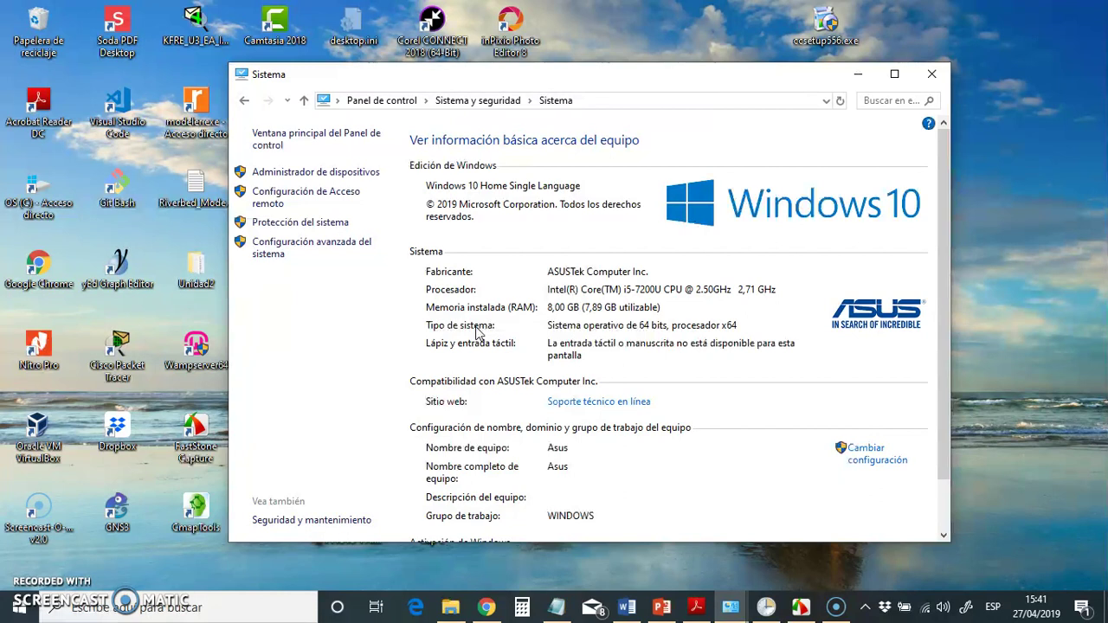
left_click(930, 77)
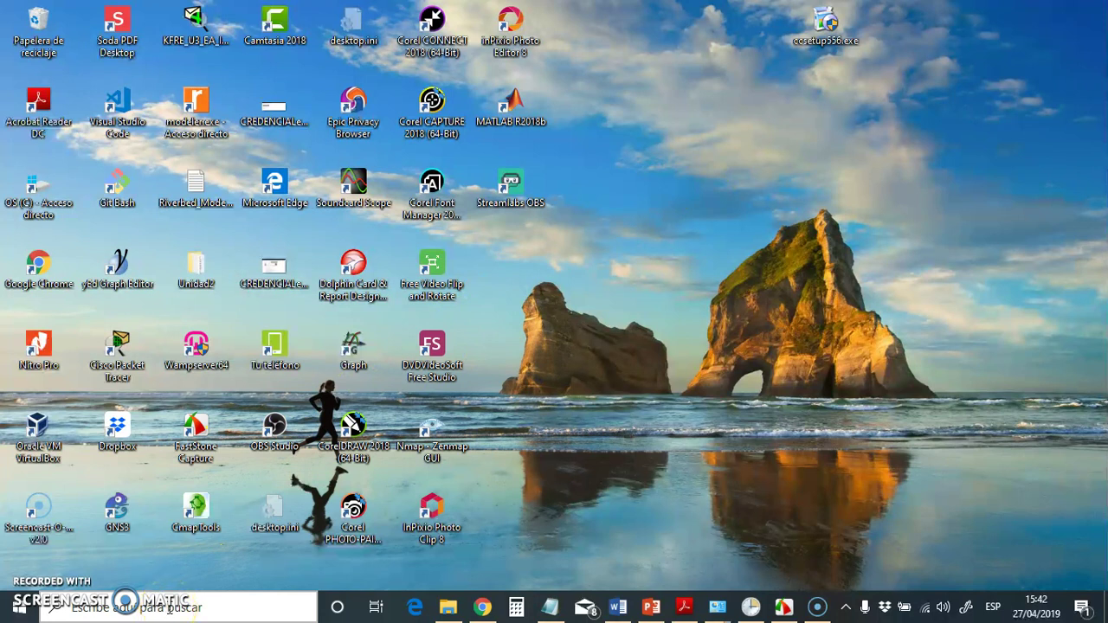
Open the Control Panel's Programas y características list of installed programs.
left_click(170, 610)
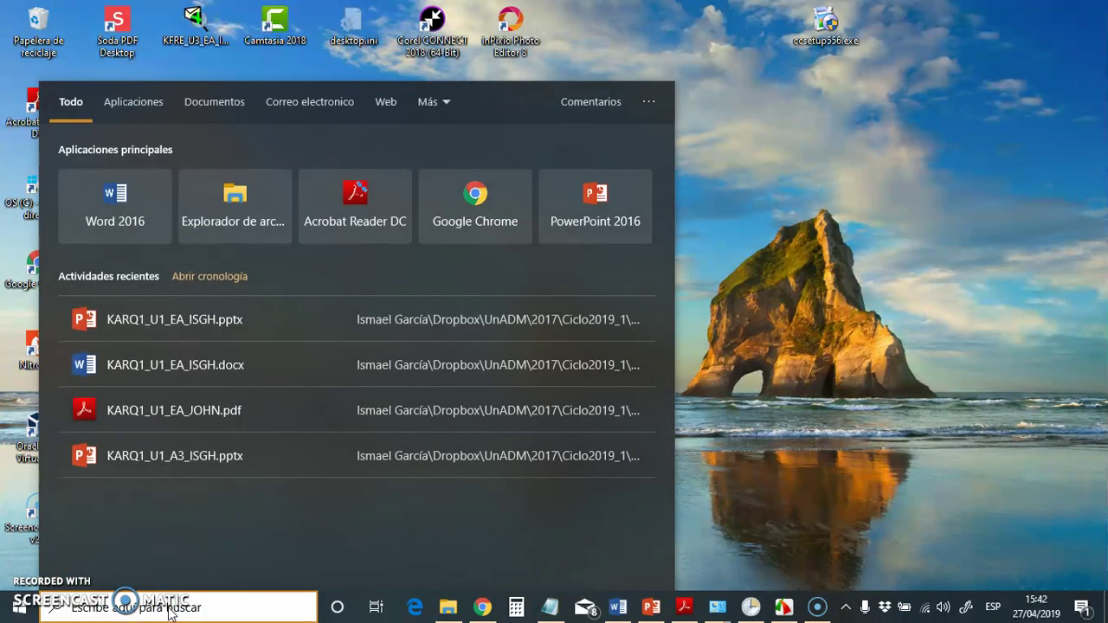
type("pa")
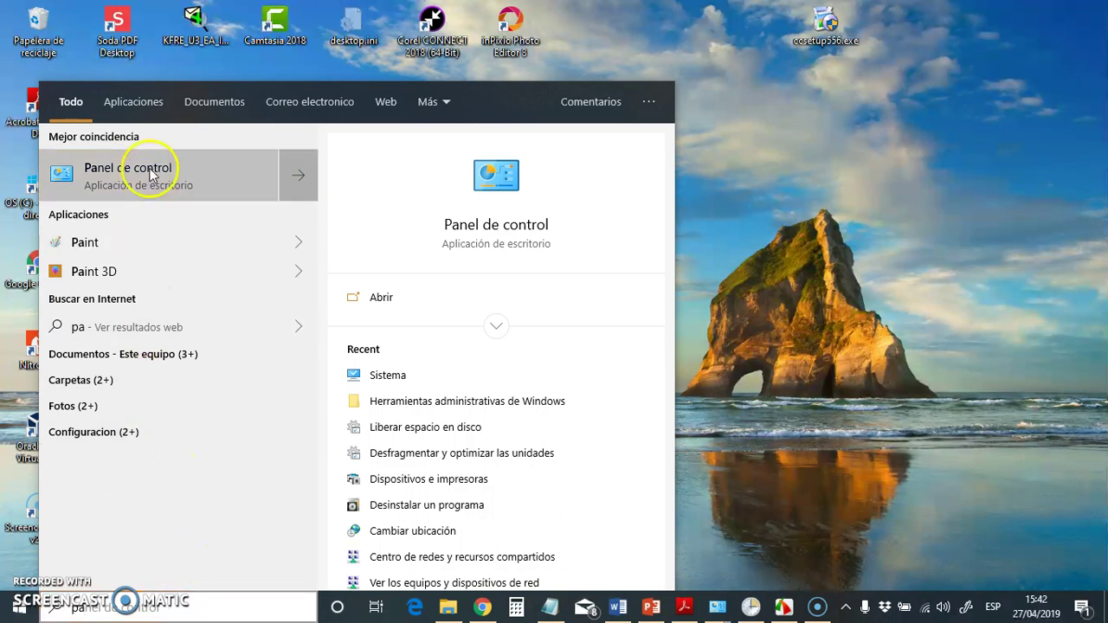
left_click(159, 173)
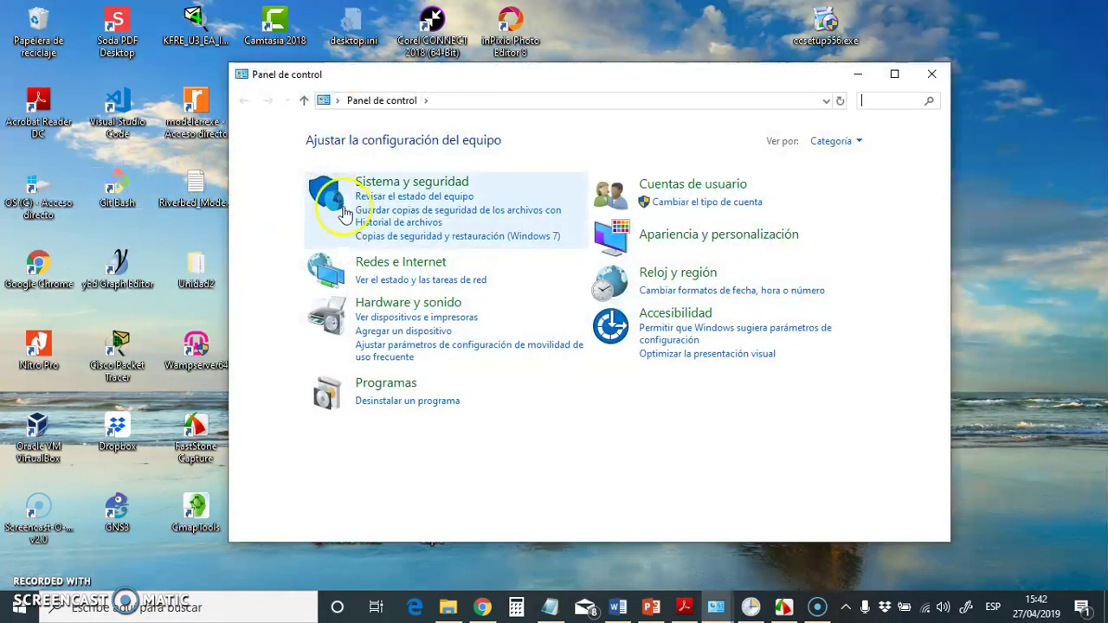
left_click(379, 382)
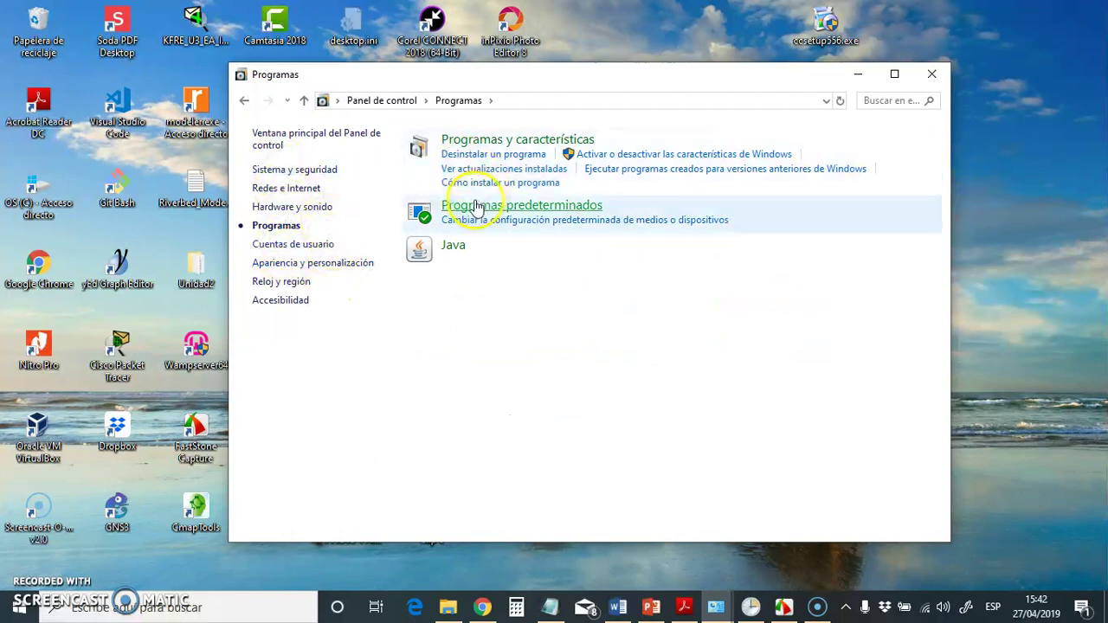
left_click(471, 139)
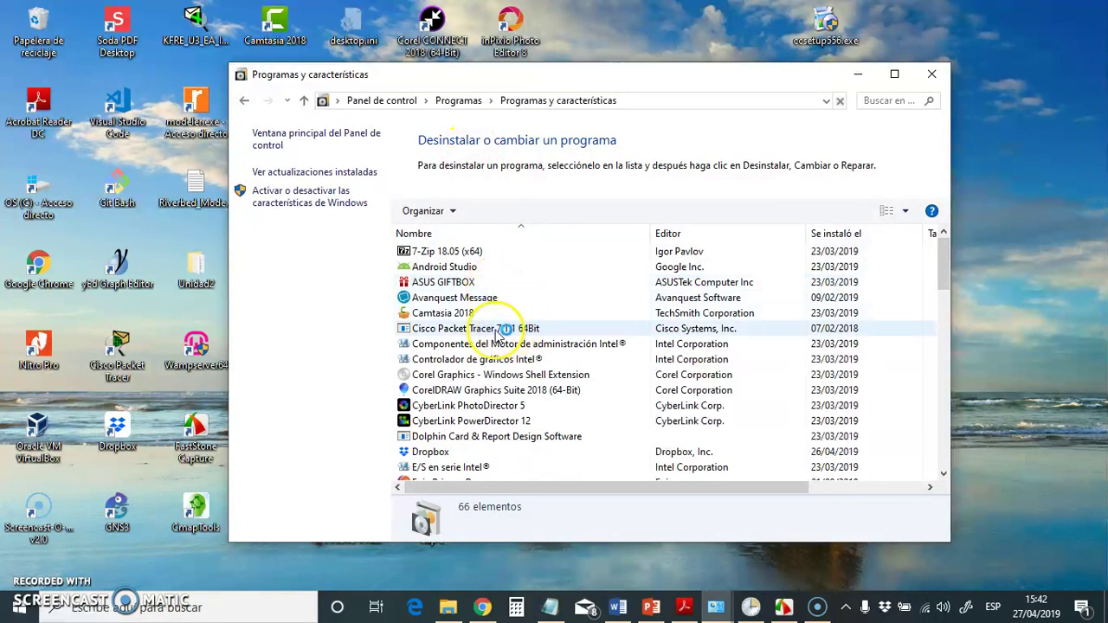
Find Free Video Flip and Rotate among the installed programs and uninstall it.
scroll(498, 342, "down", 1)
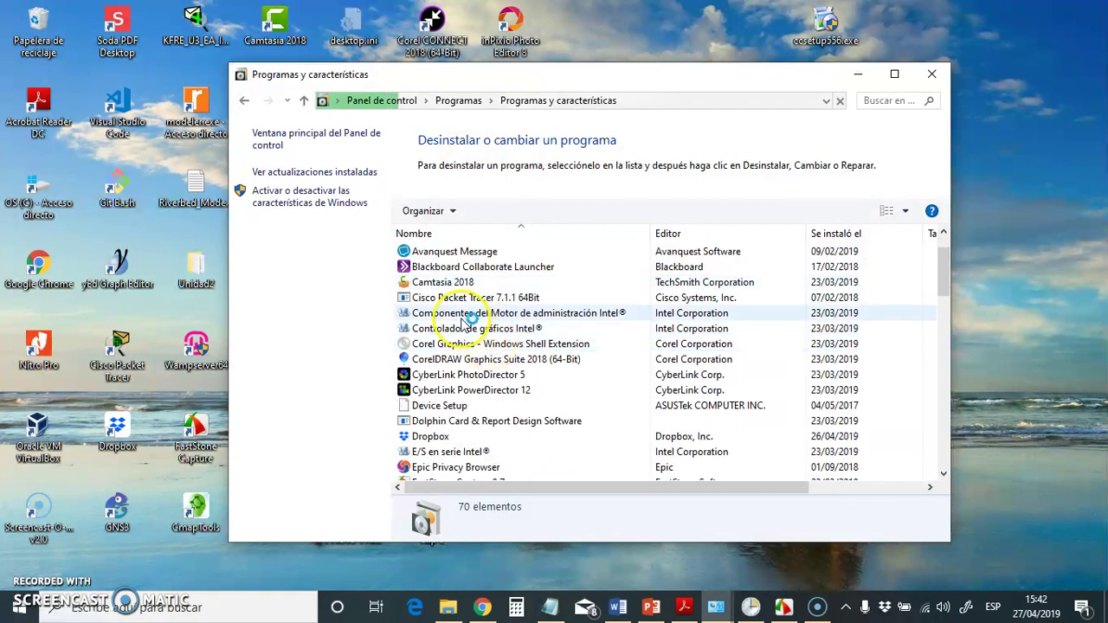
scroll(490, 344, "down", 1)
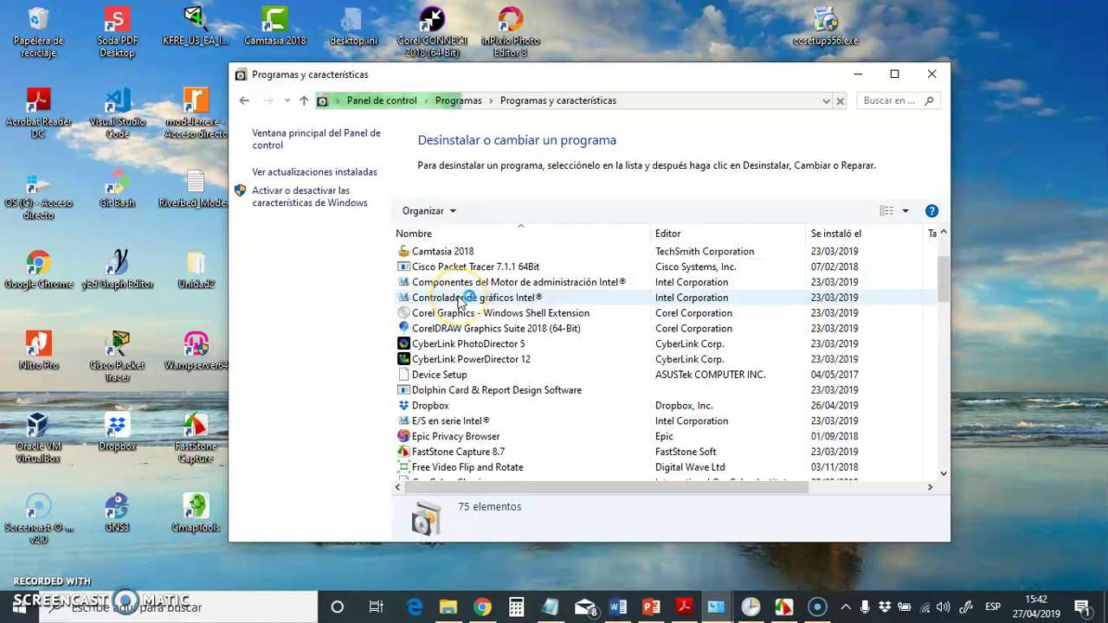
scroll(461, 302, "down", 1)
scroll(465, 303, "up", 1)
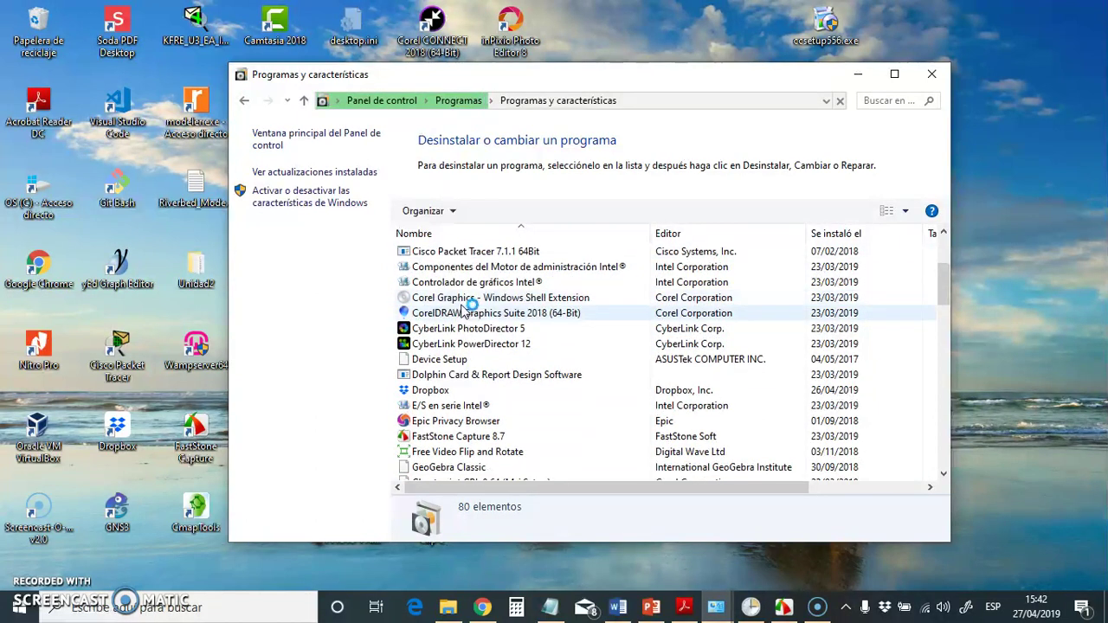
scroll(462, 324, "down", 1)
scroll(489, 339, "up", 1)
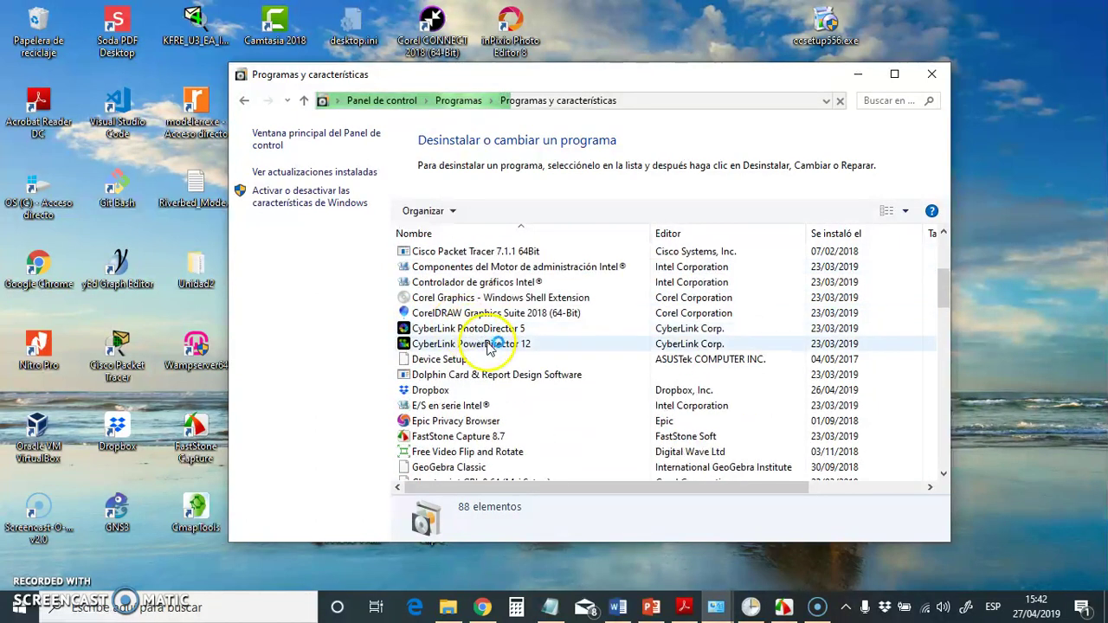
scroll(489, 344, "down", 1)
scroll(489, 351, "down", 1)
scroll(489, 350, "down", 1)
scroll(488, 350, "up", 3)
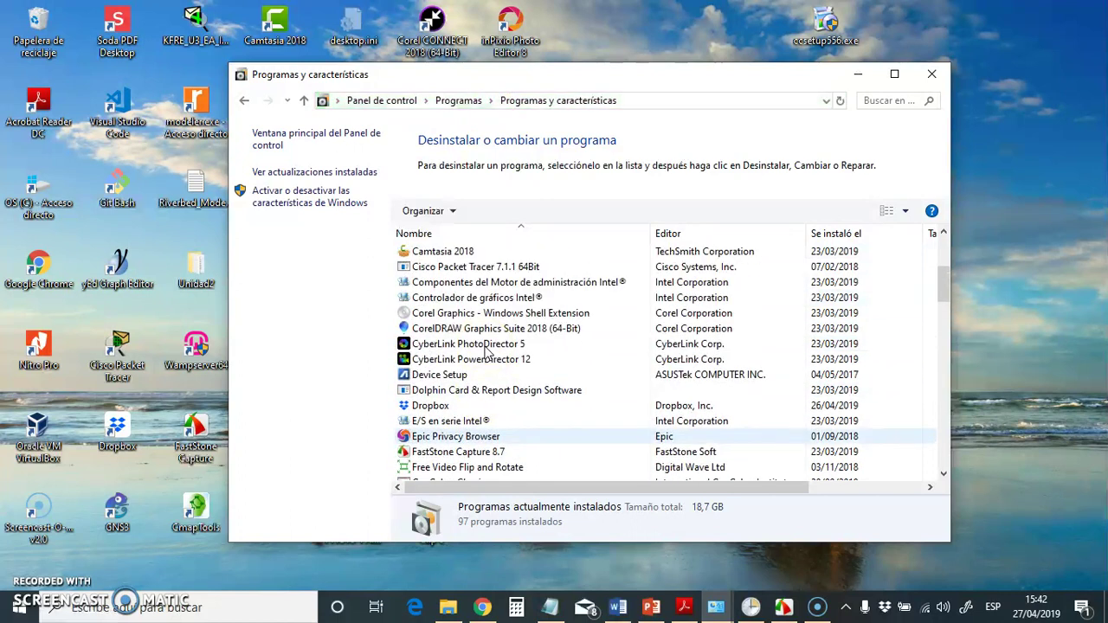
scroll(487, 351, "down", 1)
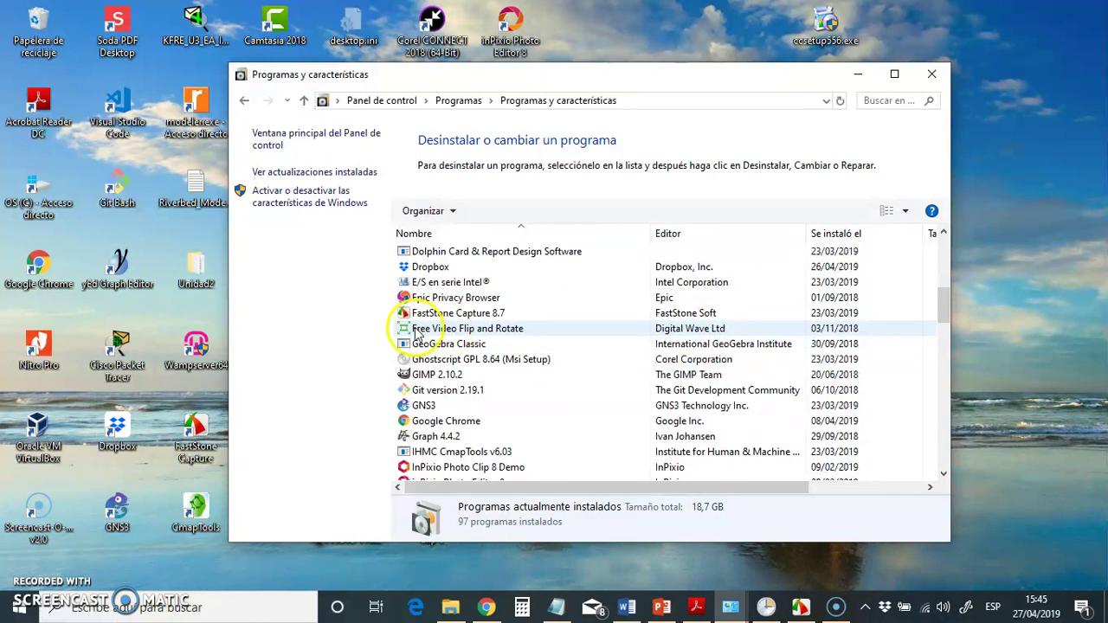
right_click(470, 336)
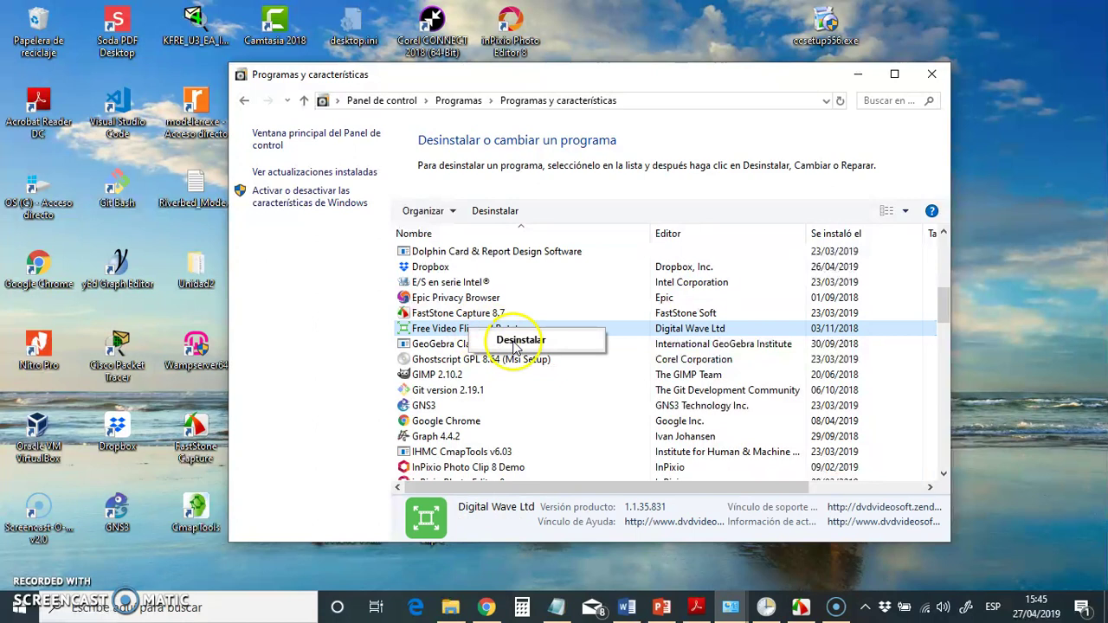
left_click(517, 344)
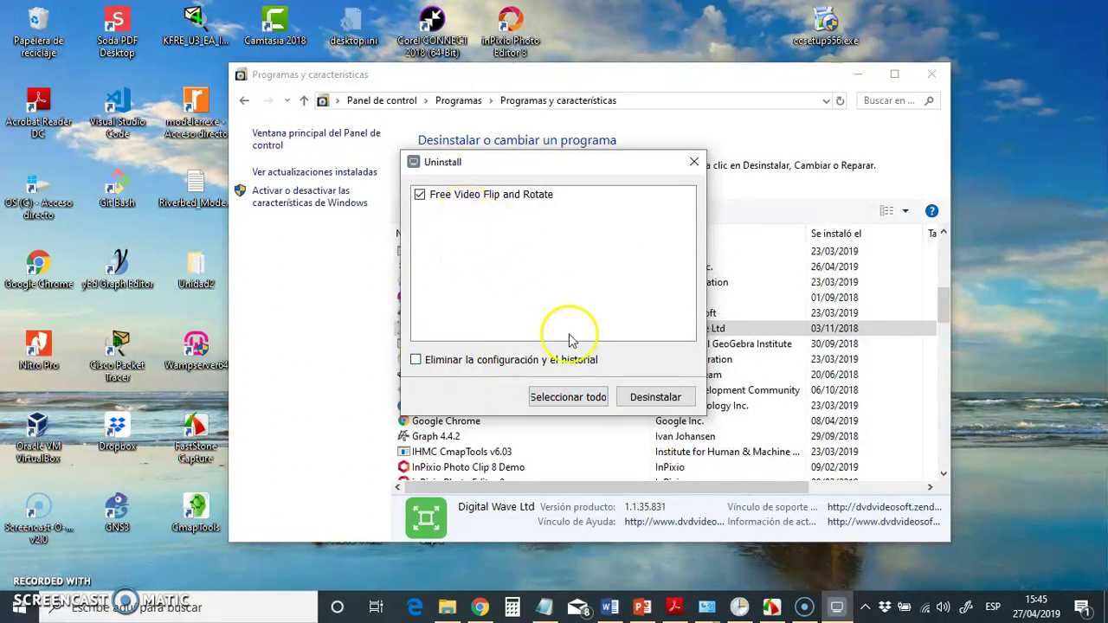
left_click(642, 398)
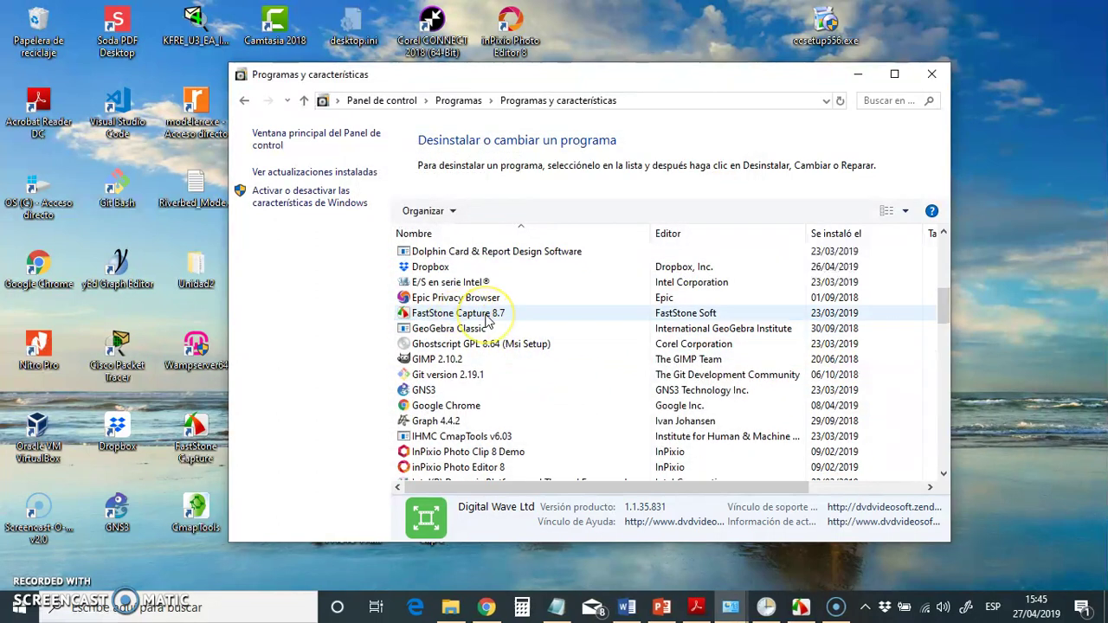
left_click(459, 301)
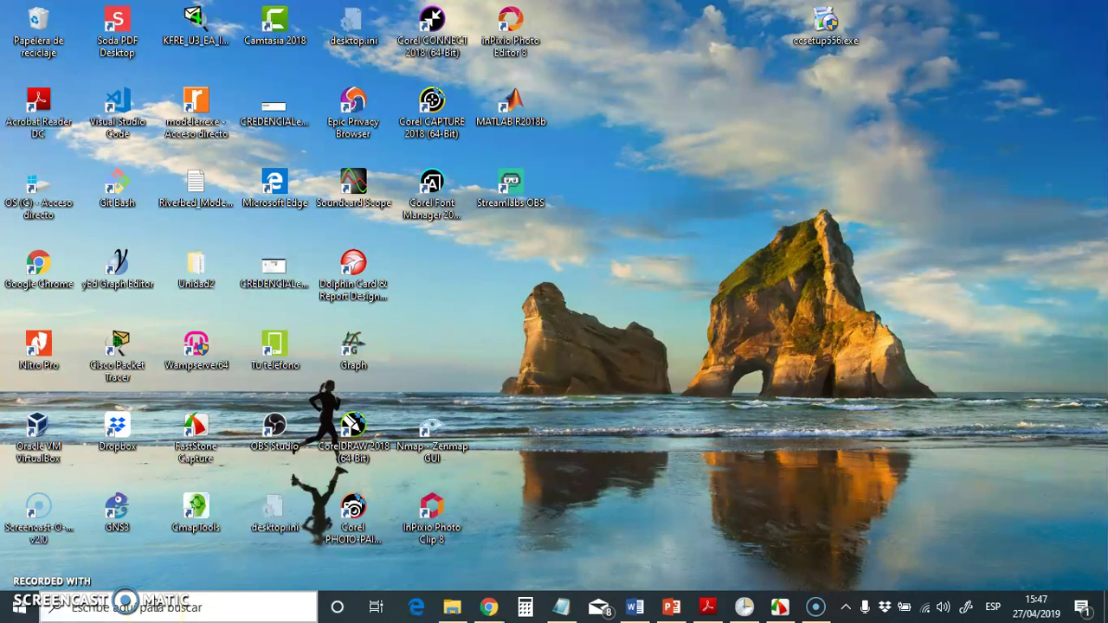
Open Herramientas administrativas from the Sistema y seguridad category of the Control Panel.
left_click(156, 609)
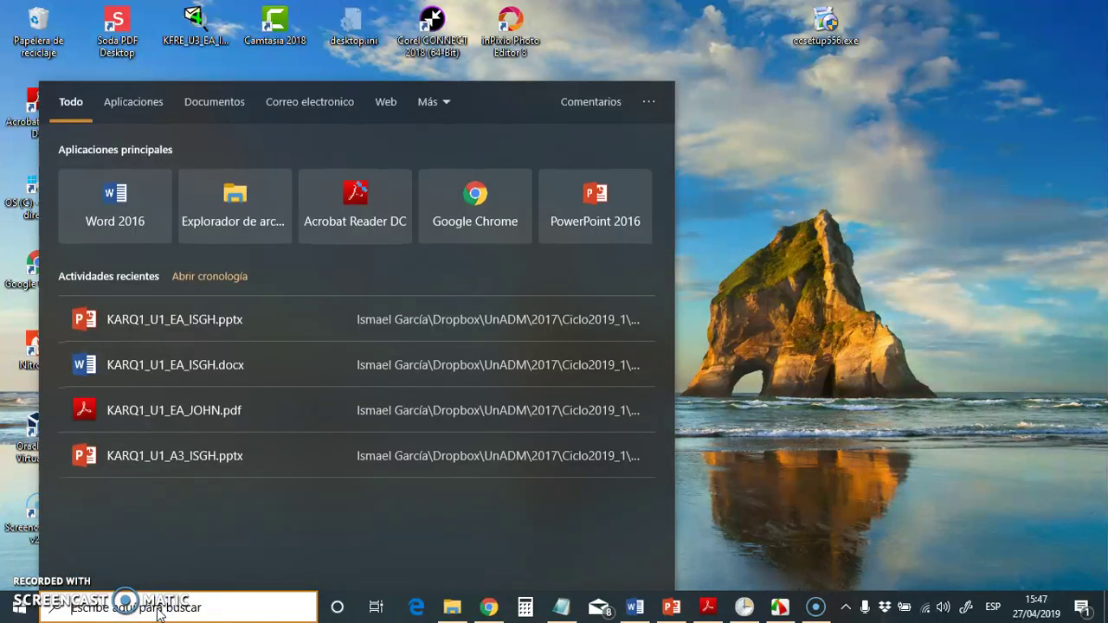
type("pa")
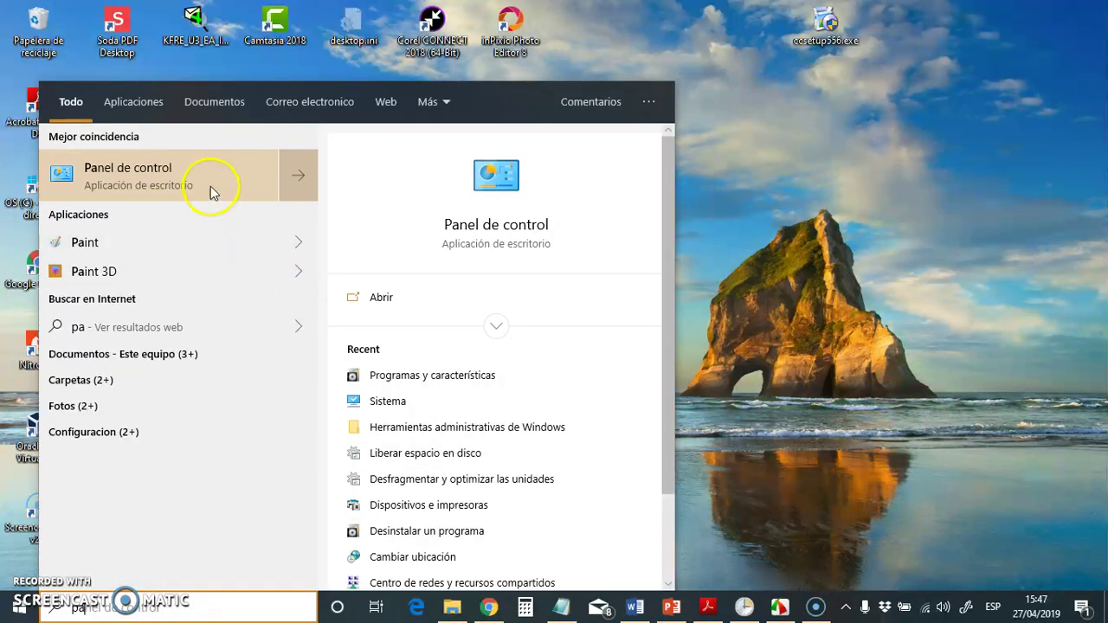
left_click(206, 179)
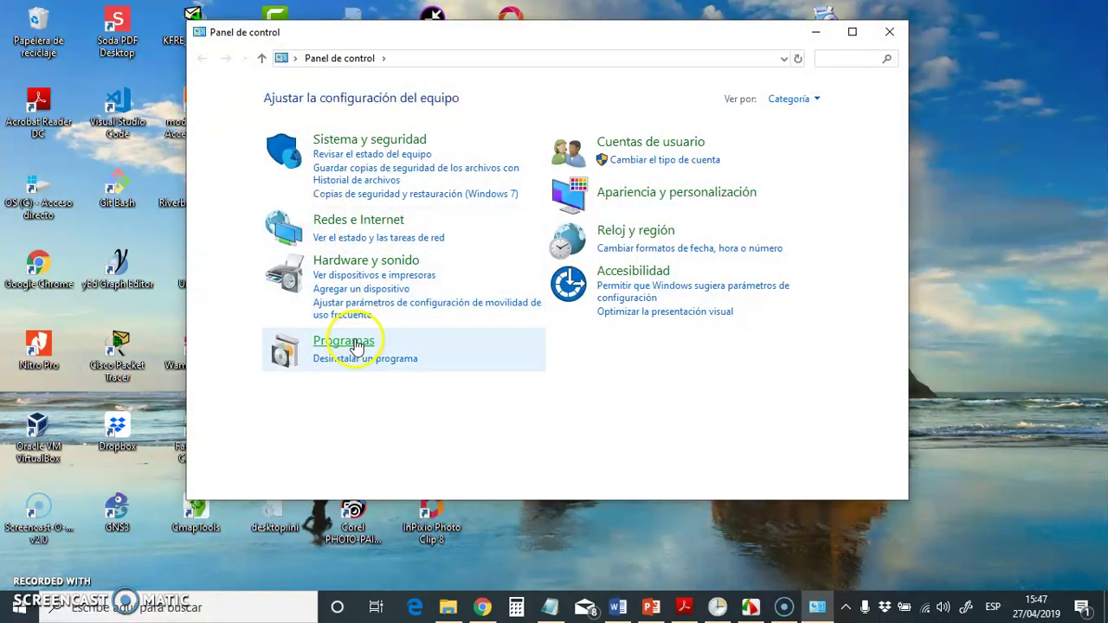
left_click(374, 139)
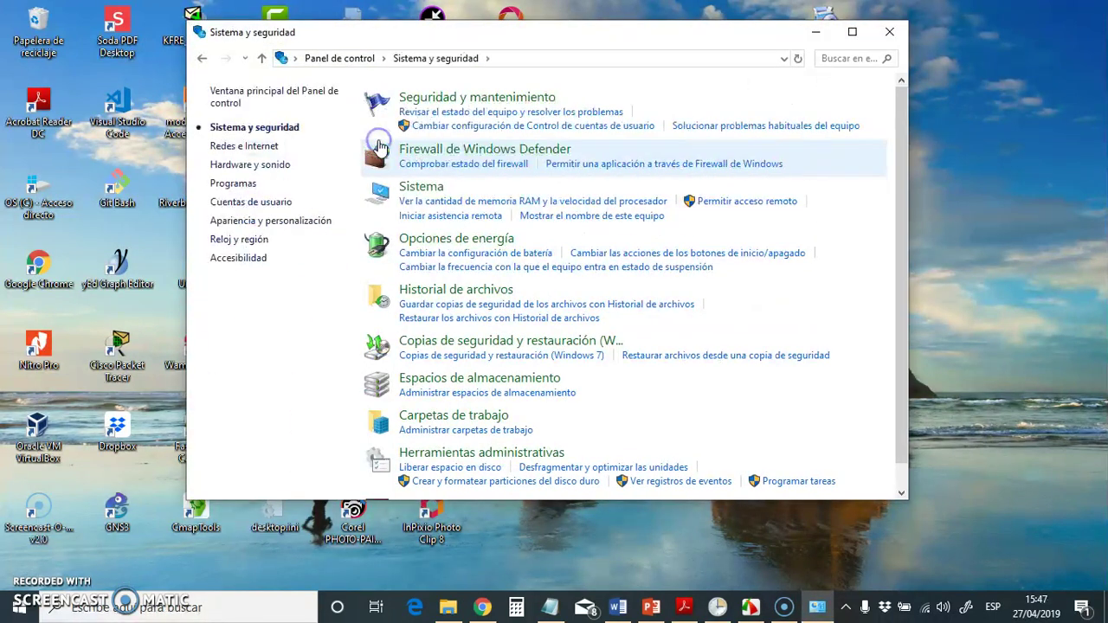
left_click(470, 453)
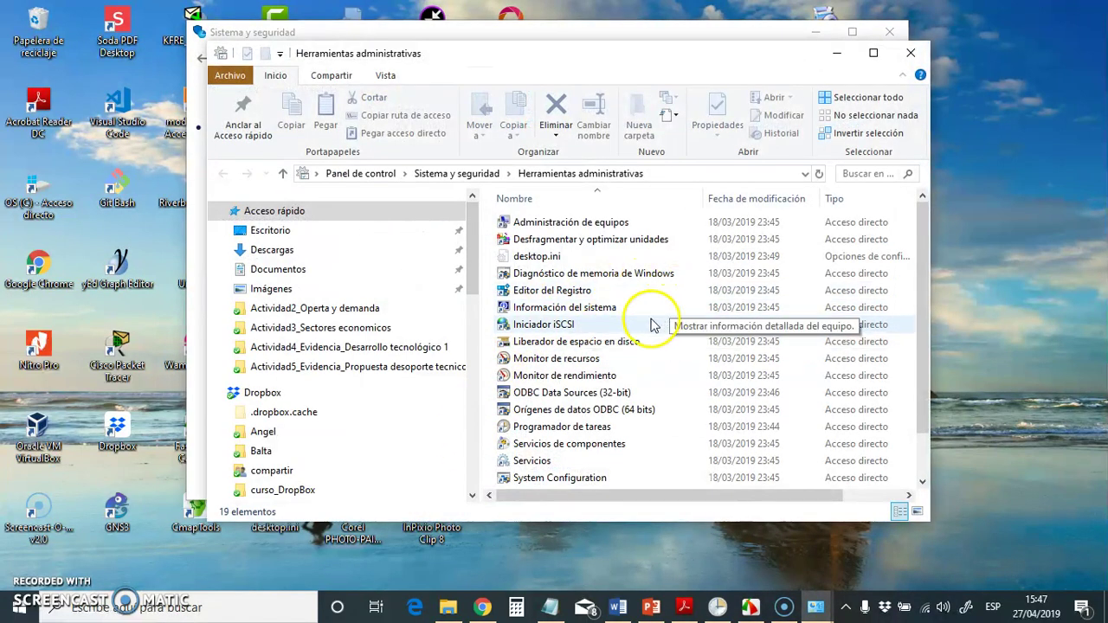
Open Liberador de espacio en disco for OS (C:) and clear Archivos de programa descargados and Archivos temporales de Internet, keeping only Miniaturas selected.
double_click(576, 346)
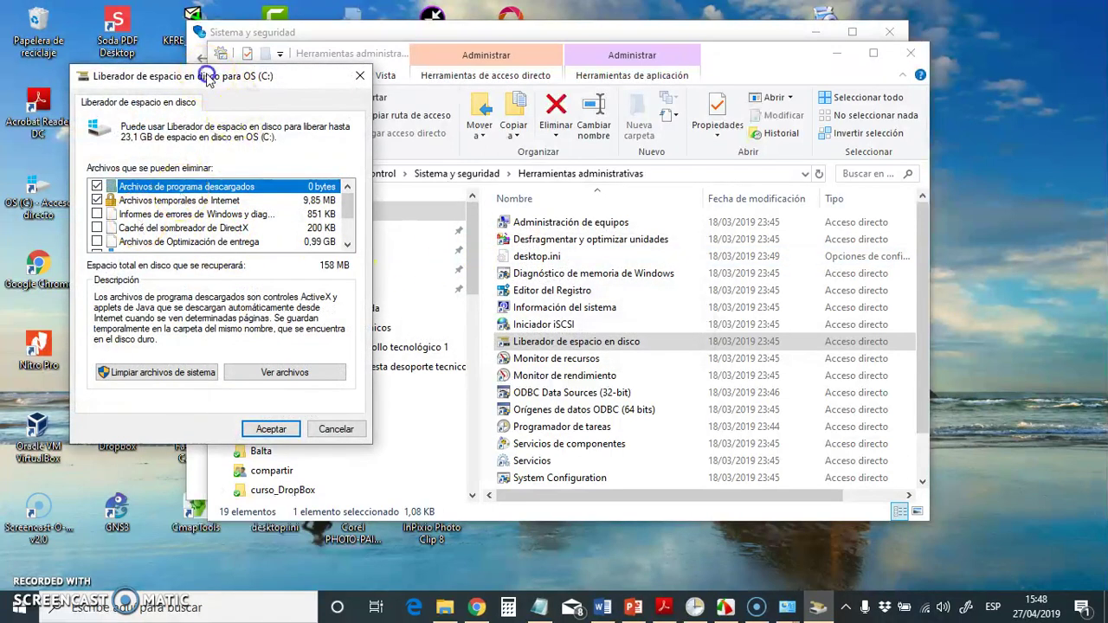
left_click_drag(206, 79, 326, 85)
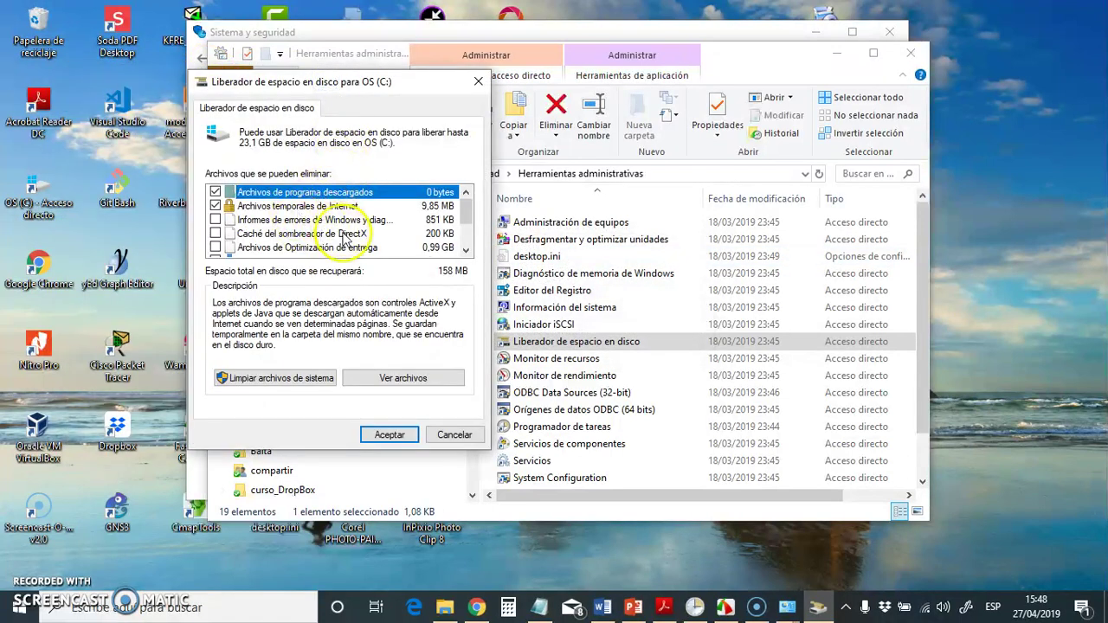
scroll(342, 244, "down", 2)
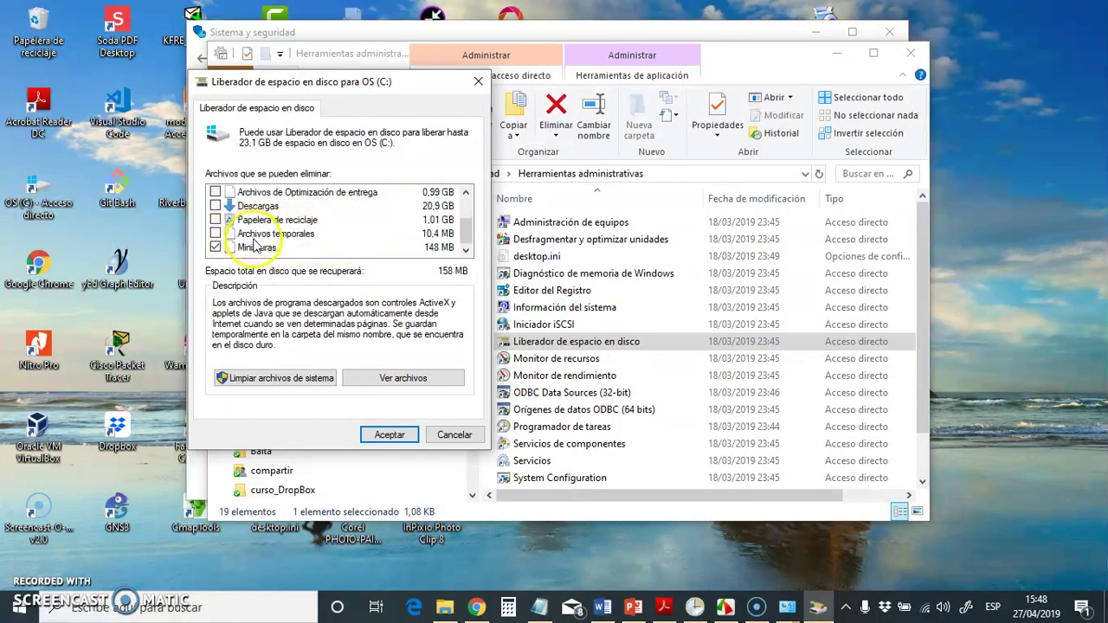
scroll(327, 251, "up", 2)
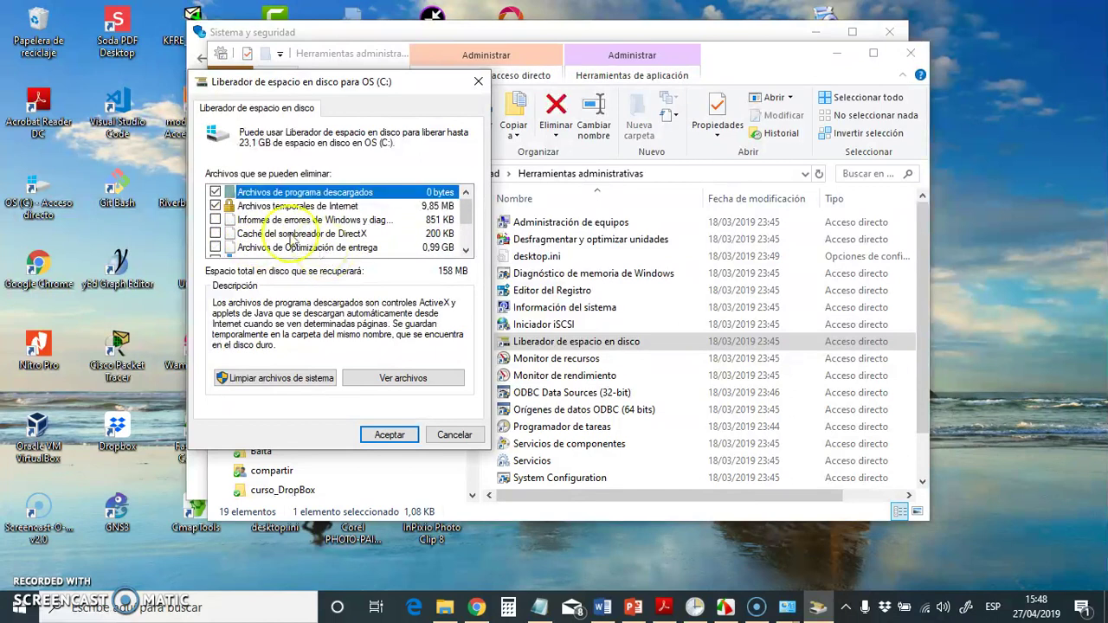
left_click(215, 193)
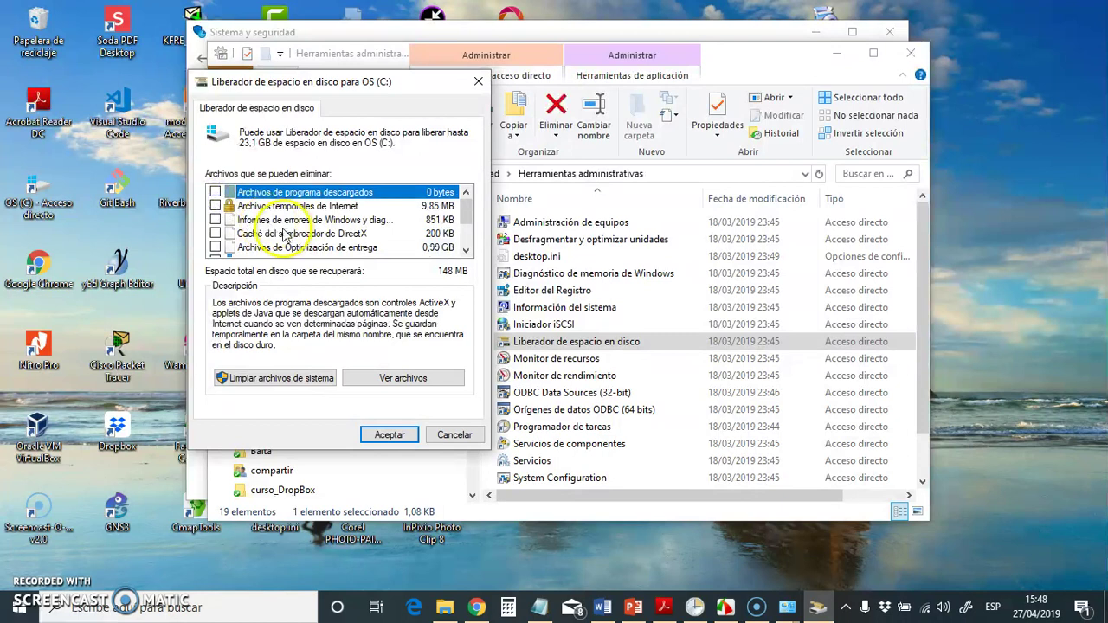
scroll(218, 216, "down", 2)
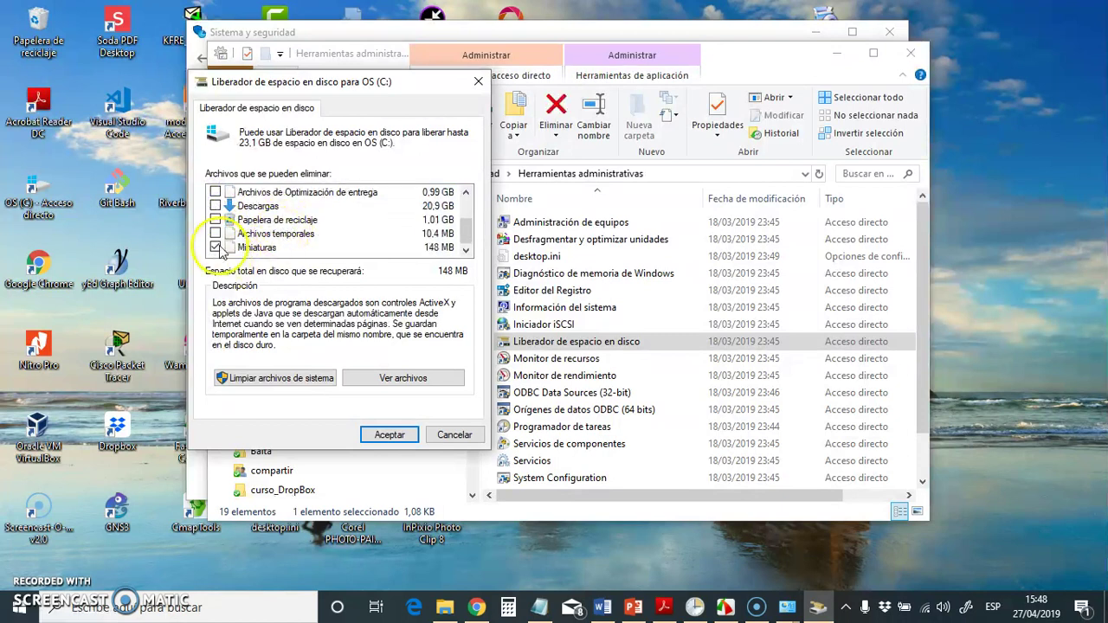
Permanently delete the files selected in Liberador de espacio en disco and close the Herramientas administrativas and Control Panel windows.
left_click(389, 435)
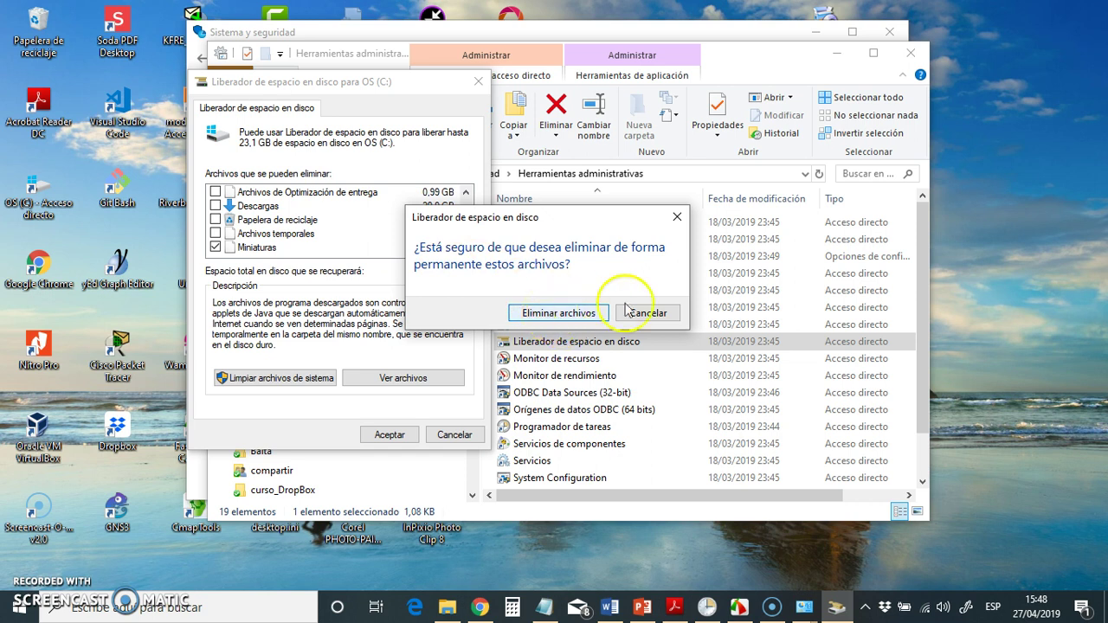
left_click(559, 313)
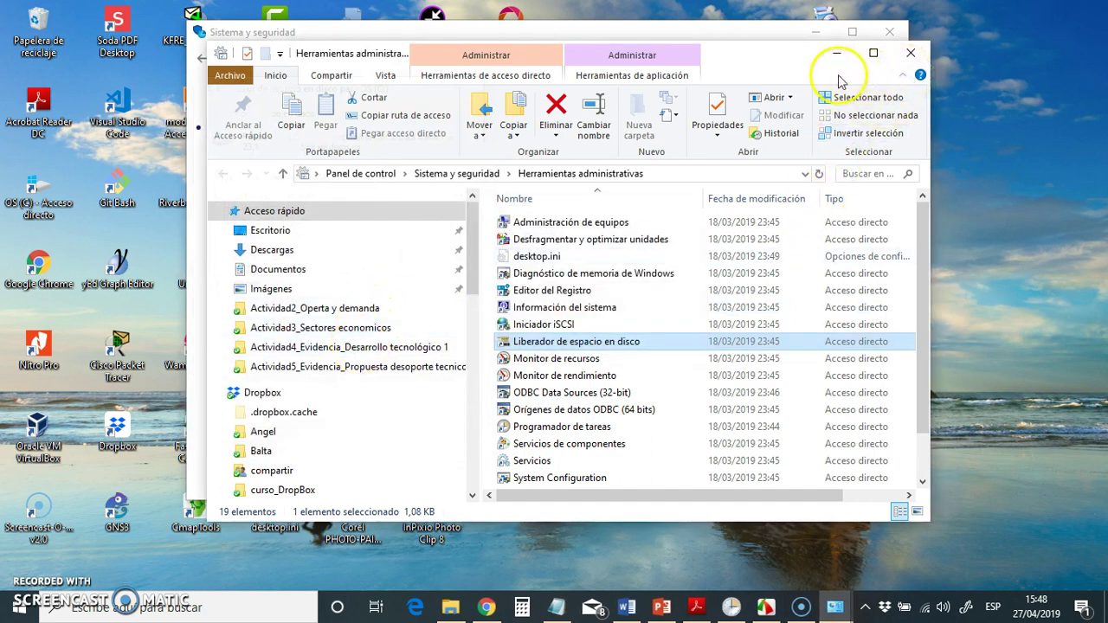
left_click(912, 55)
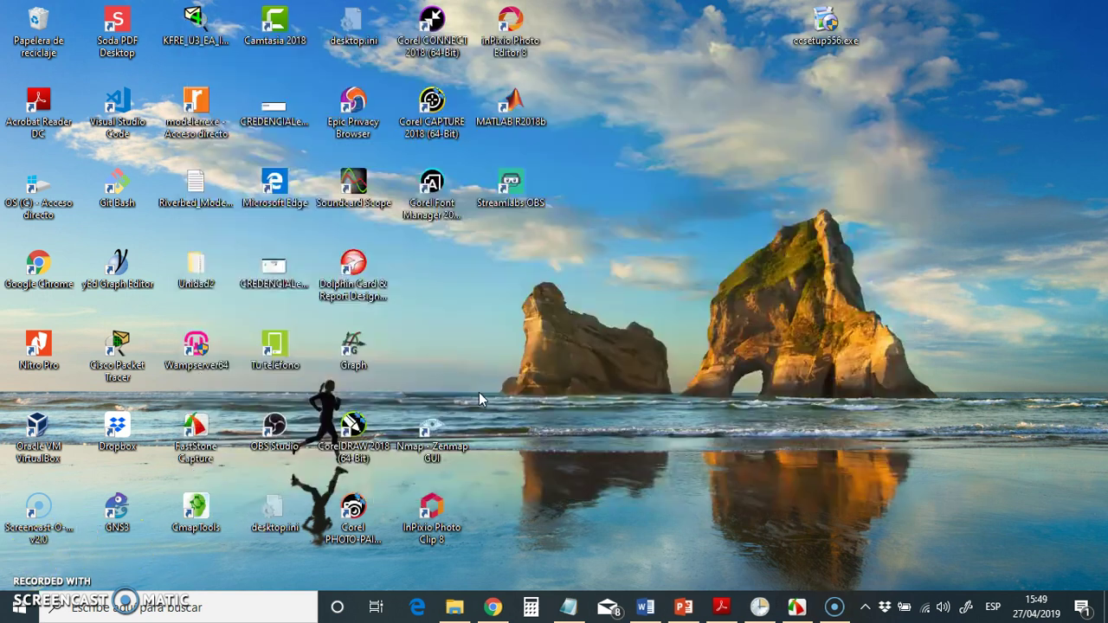
Find the Control Panel through Windows search and open Herramientas administrativas from its Sistema y seguridad category.
left_click(157, 611)
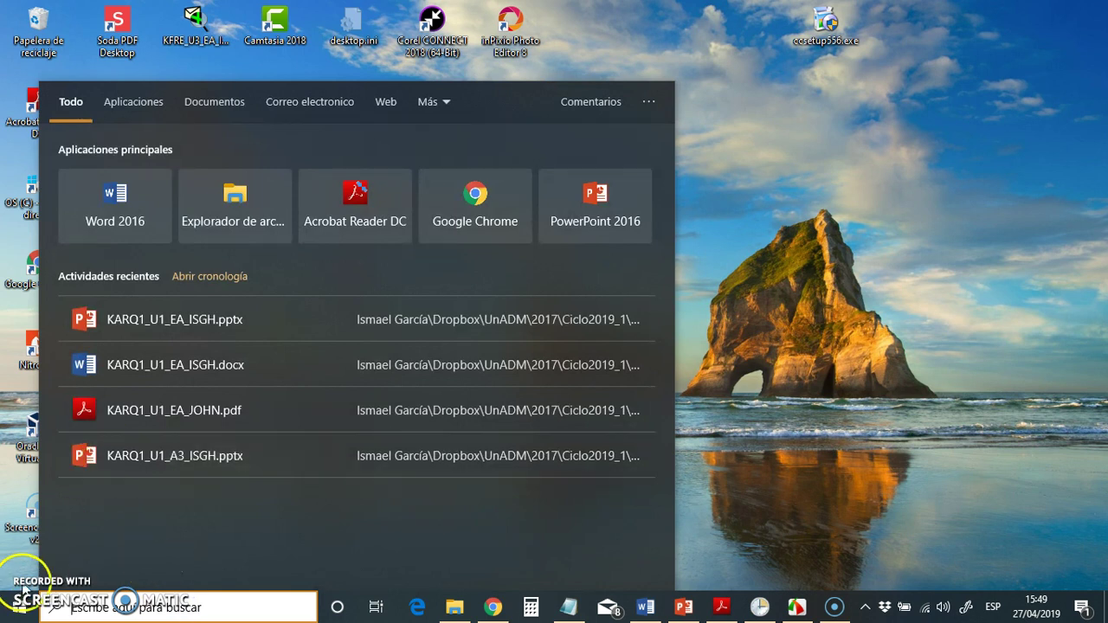
left_click(729, 349)
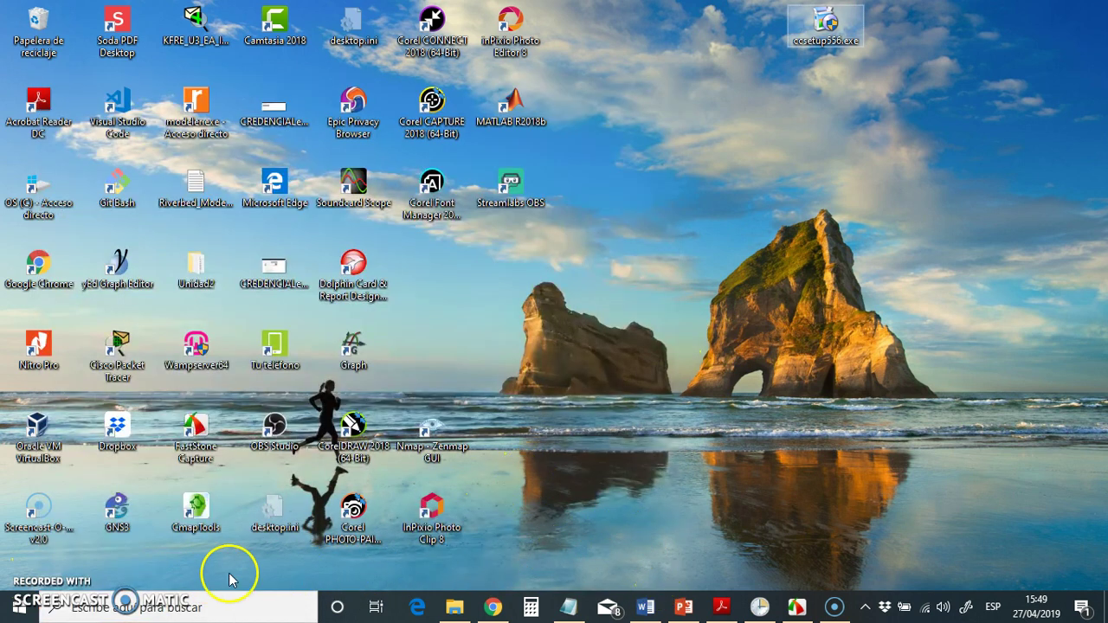
left_click(170, 606)
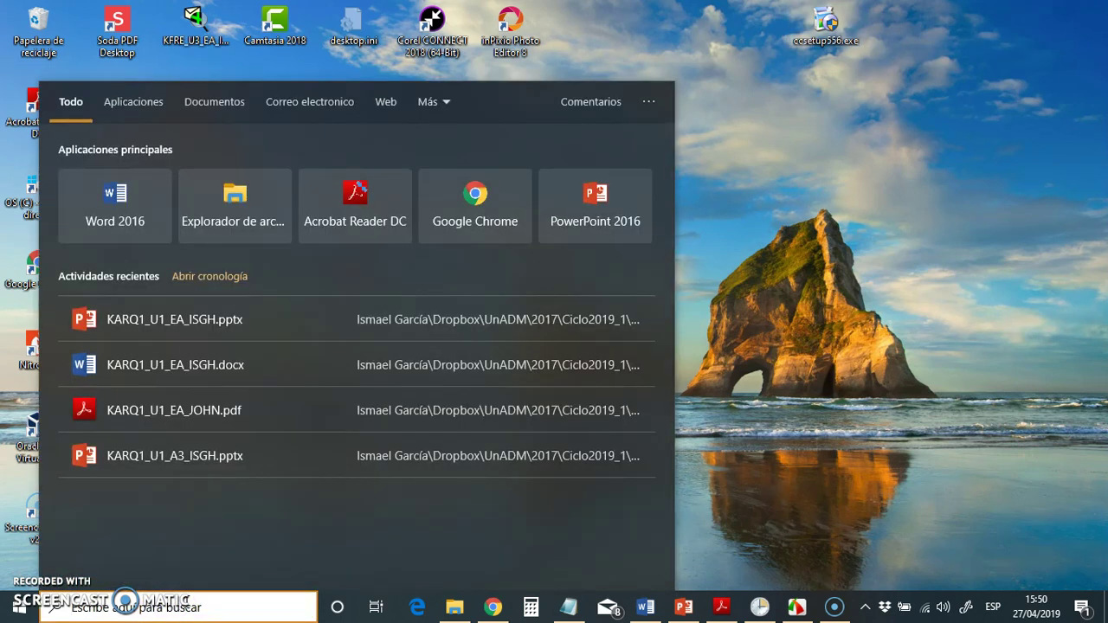
type("p")
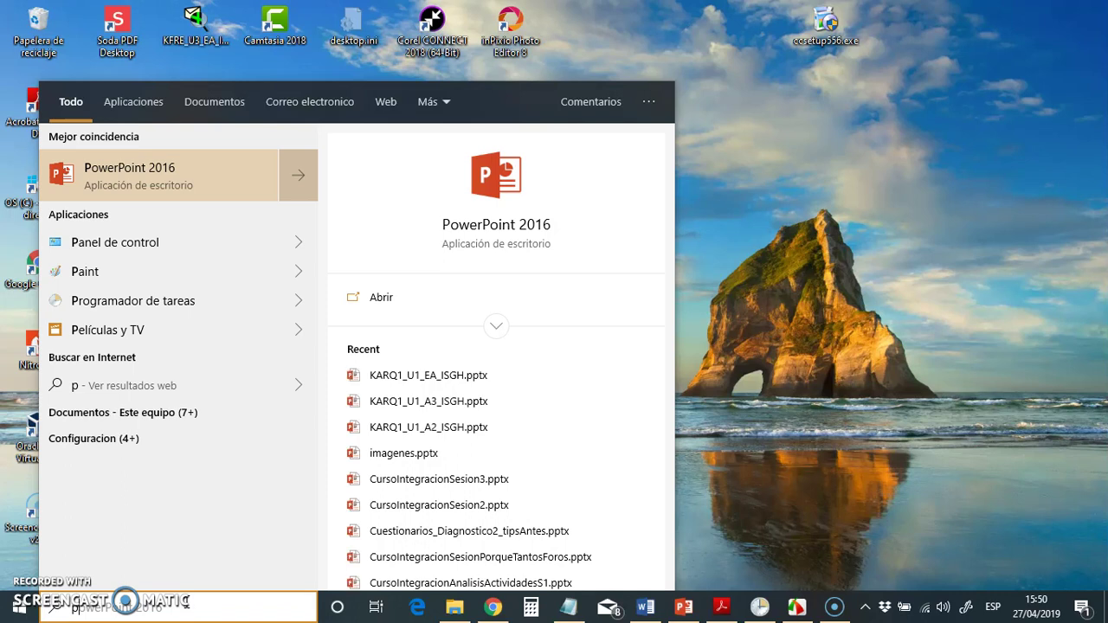
type("a")
left_click(171, 181)
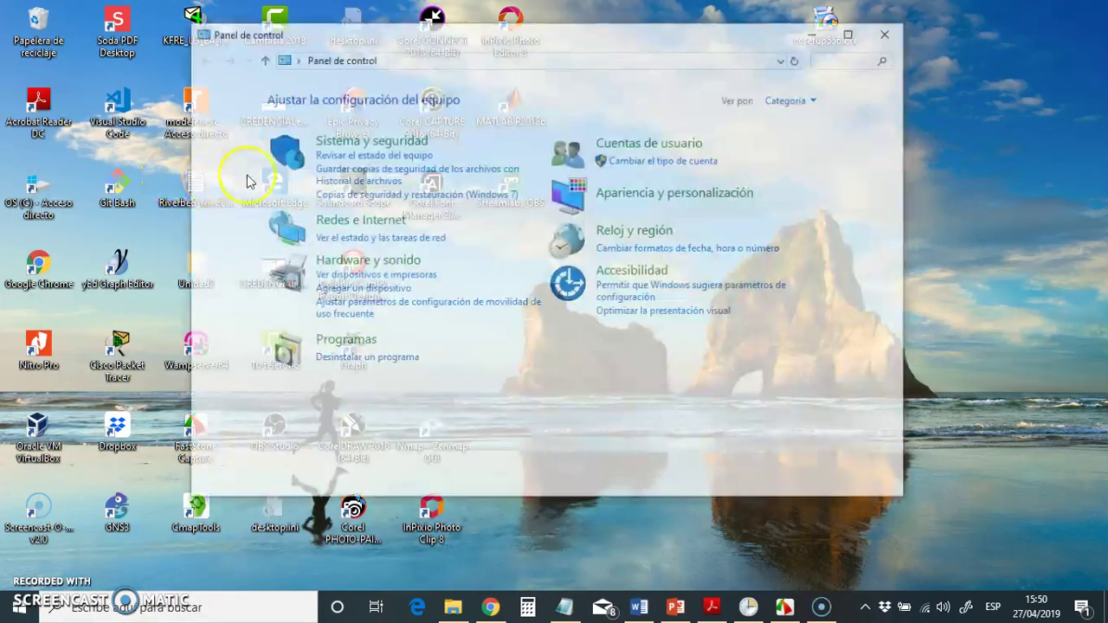
left_click(351, 149)
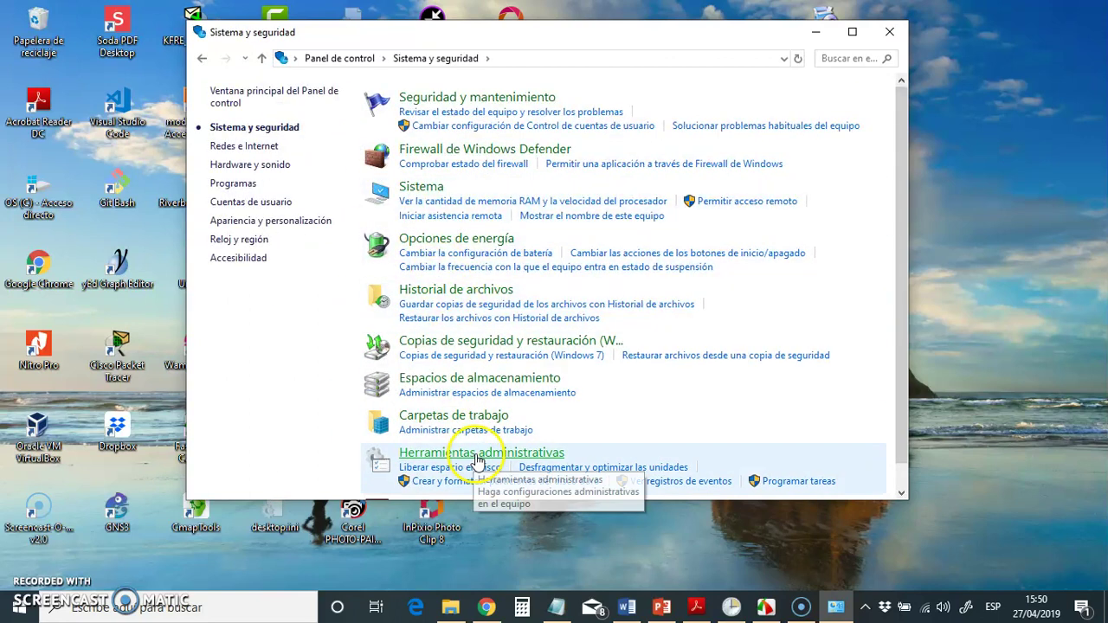
left_click(477, 458)
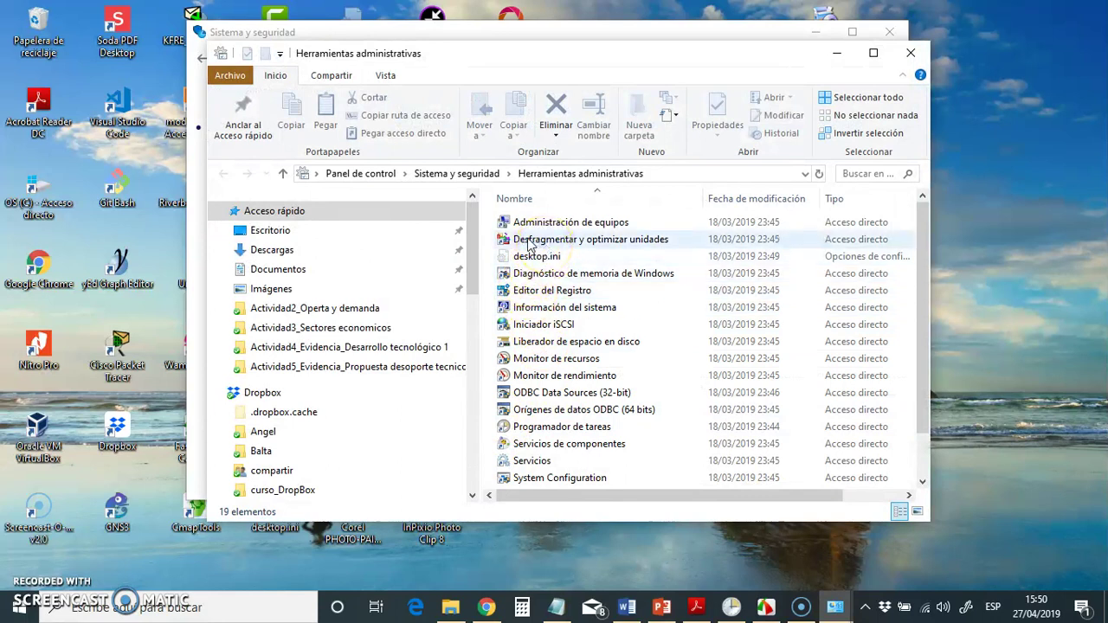
Open Desfragmentar y optimizar unidades and analyze the OS (C:) drive for fragmentation.
double_click(625, 242)
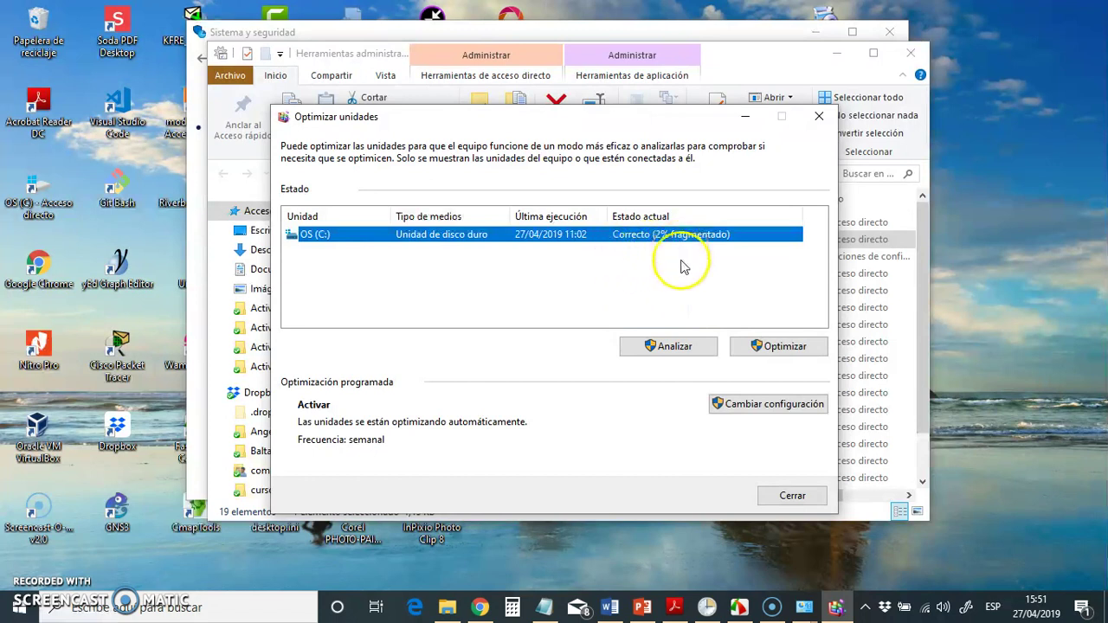
left_click(669, 349)
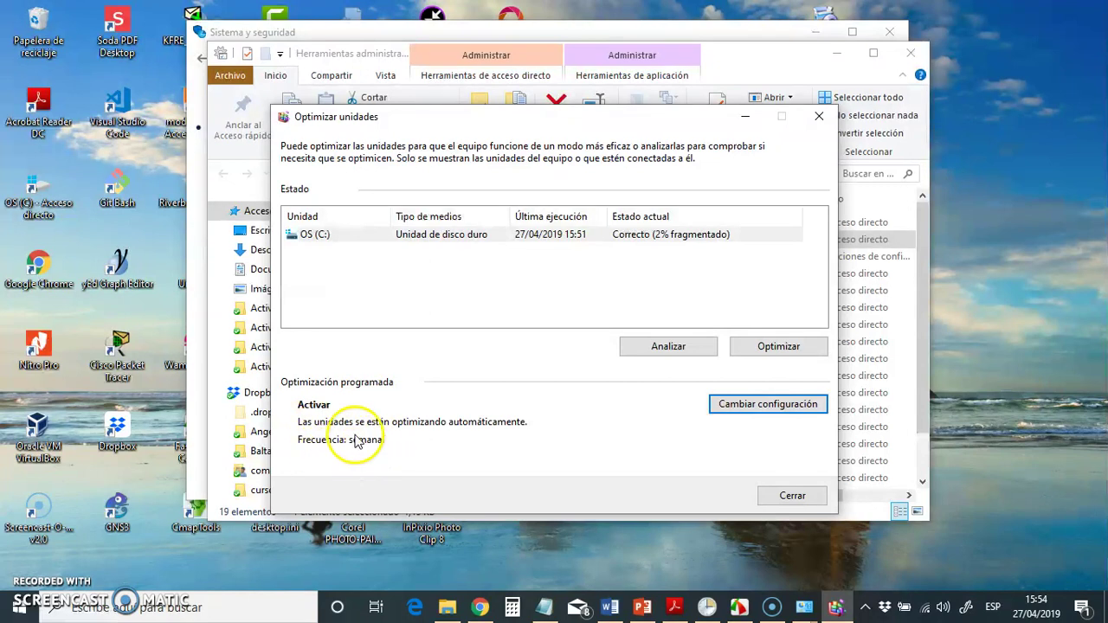
Review the scheduled optimization settings without changing them, and close Optimizar unidades to return to the desktop.
left_click(756, 412)
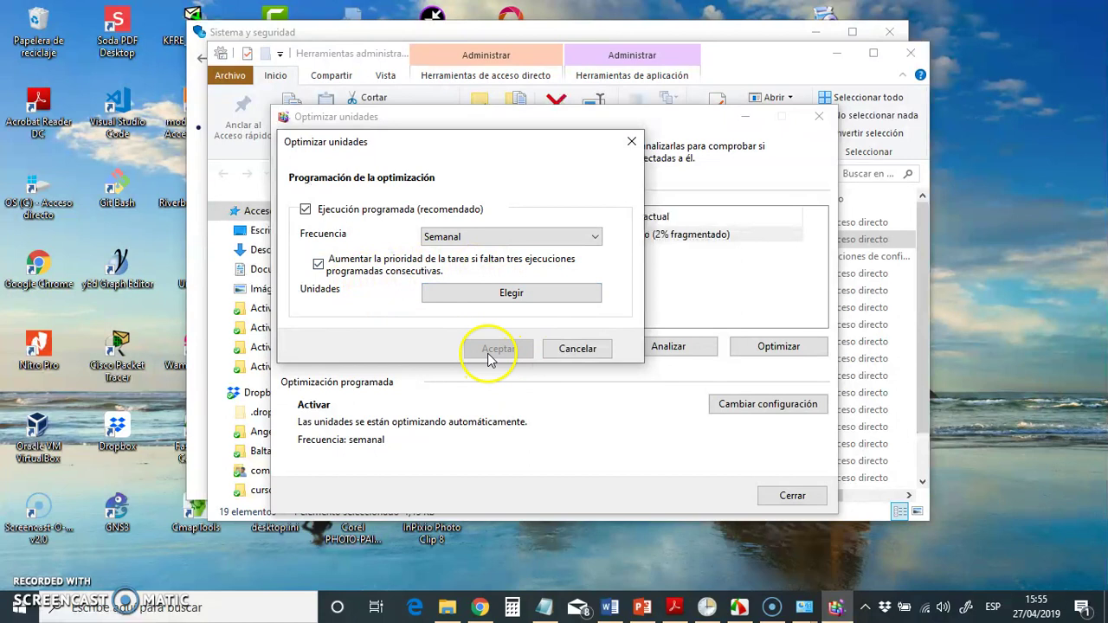
left_click(632, 141)
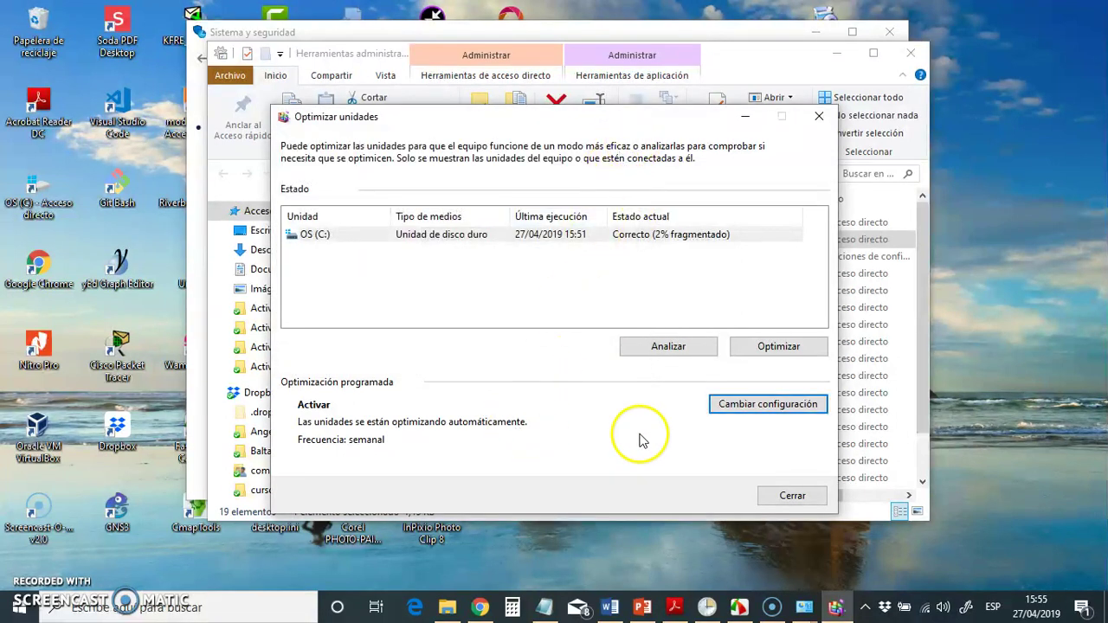
left_click(786, 497)
key("super+d")
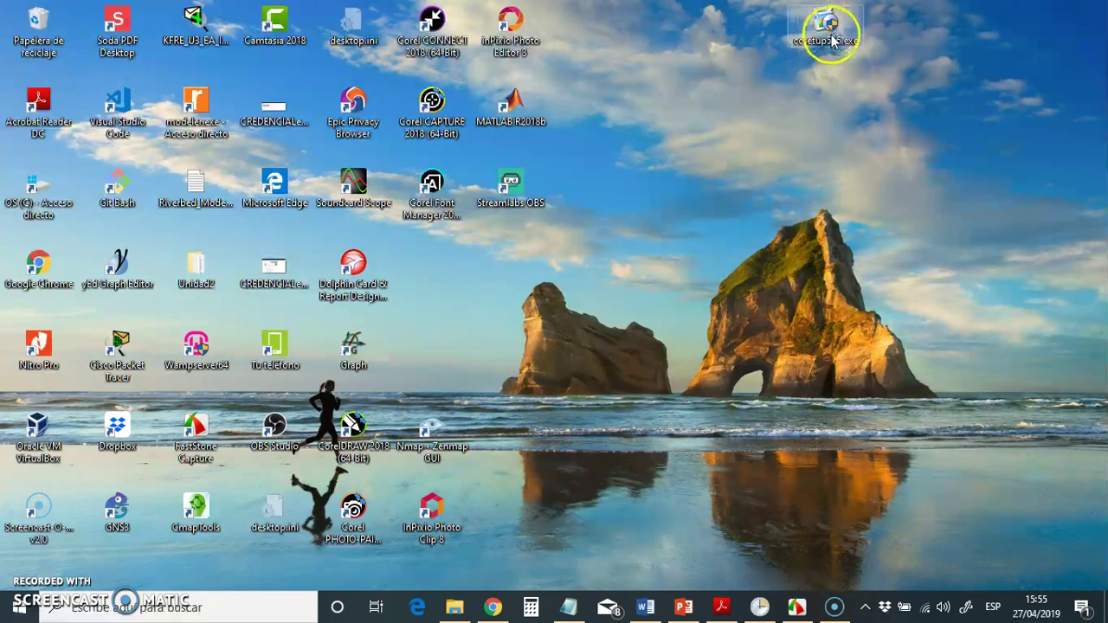
Run the ccsetup556.exe installer from the desktop and install CCleaner v5.56 without Avast Free Antivirus.
left_click(771, 132)
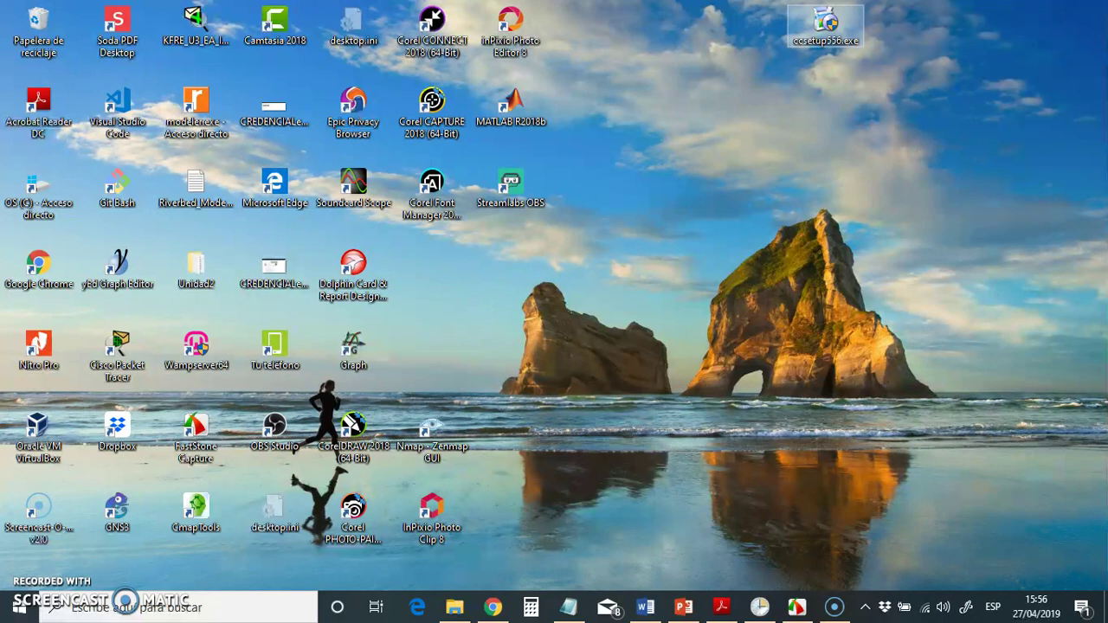
left_click(476, 413)
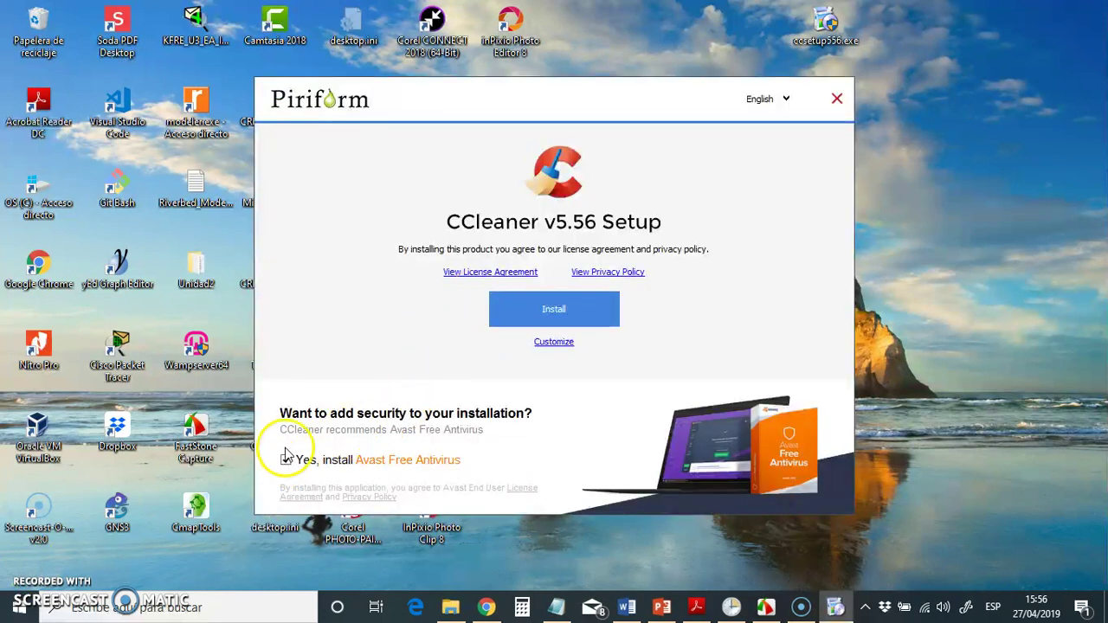
left_click(287, 459)
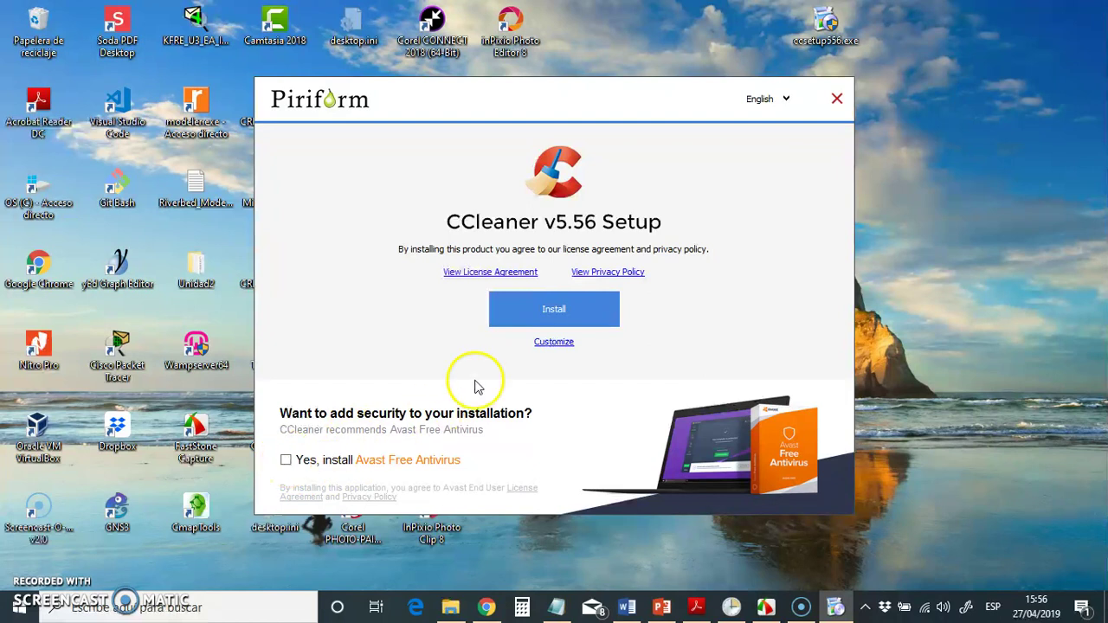
left_click(541, 310)
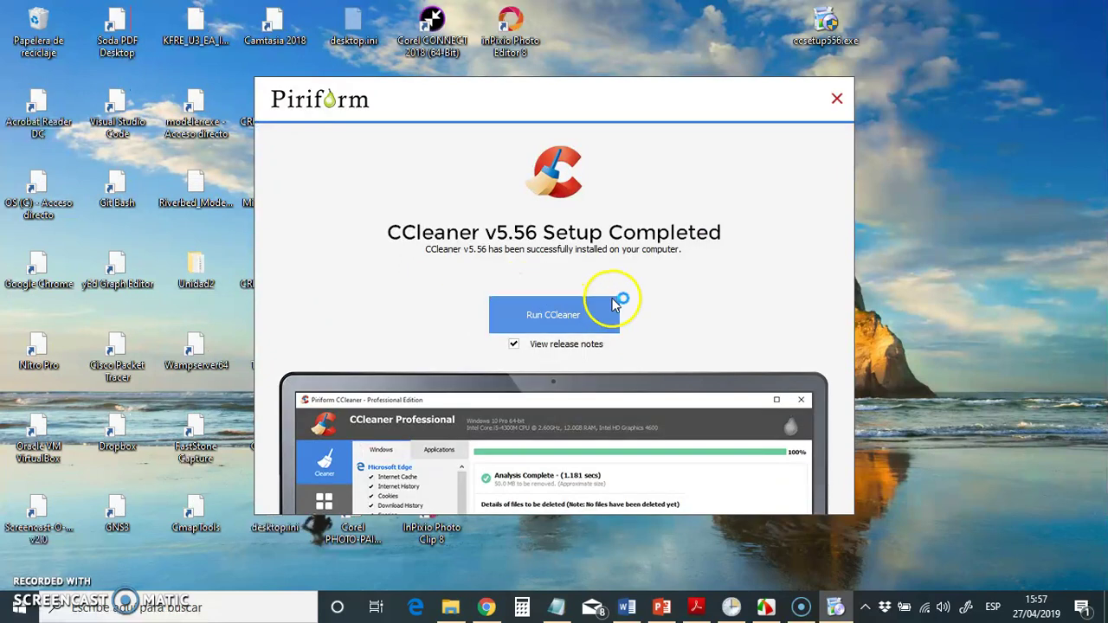
Launch CCleaner from the completed setup window, leaving View release notes enabled.
left_click(508, 316)
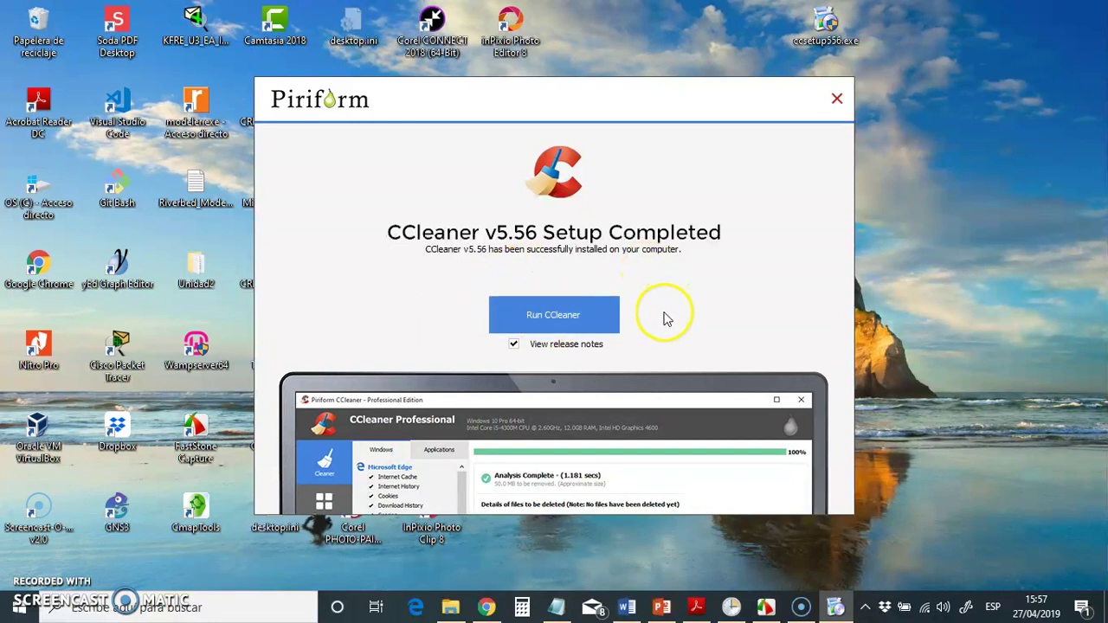
left_click(543, 318)
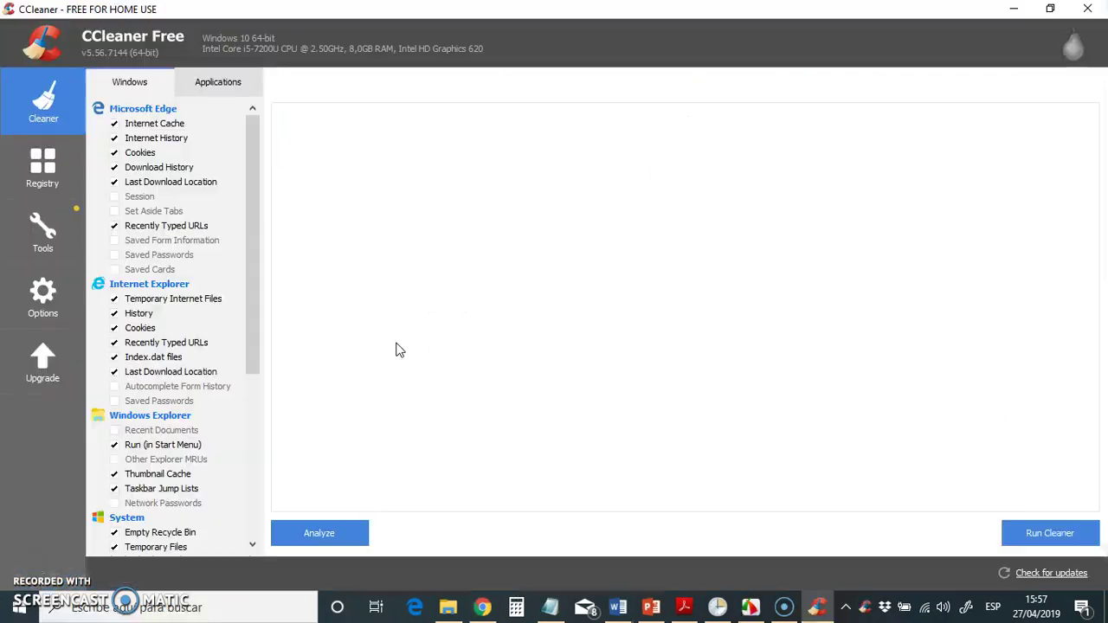
left_click(391, 278)
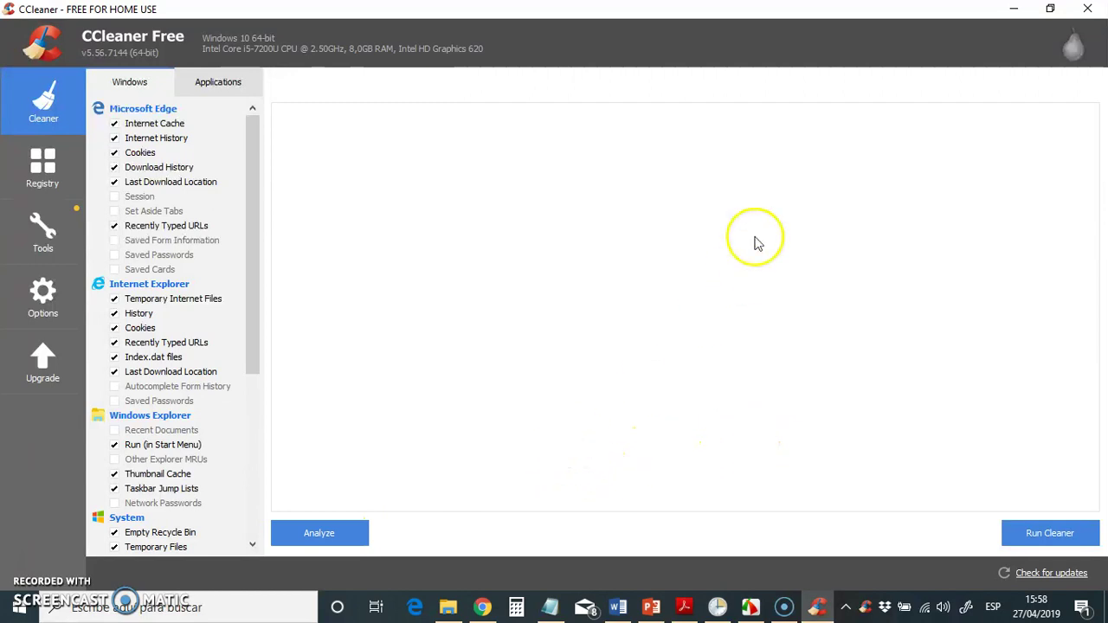
Minimize the CCleaner window and the browser's CCleaner page to get back to the desktop.
left_click(1016, 15)
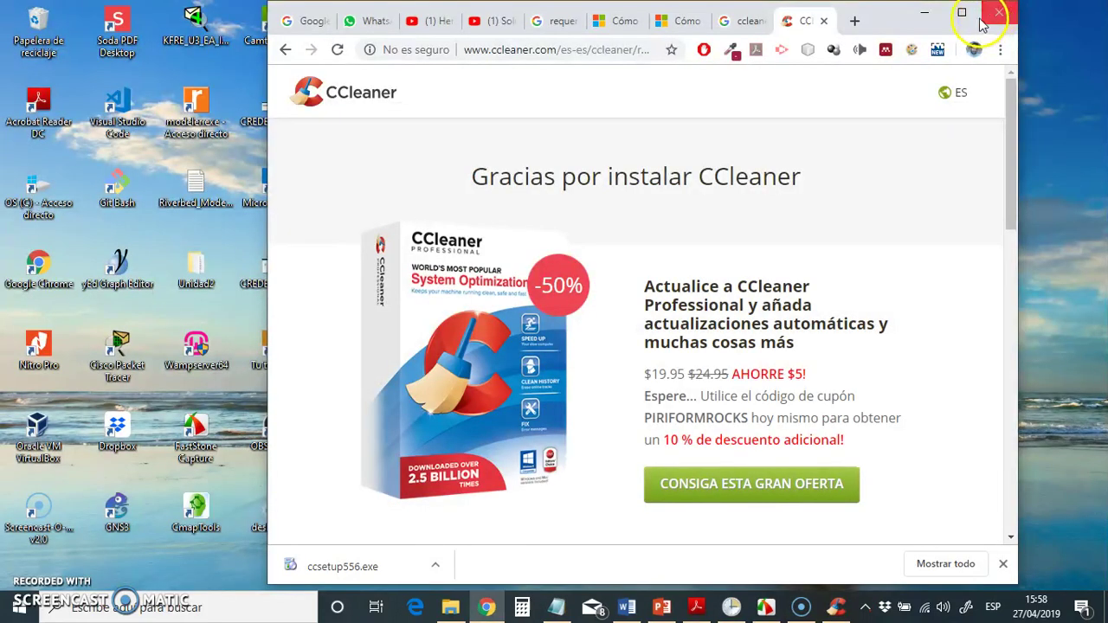
left_click(939, 10)
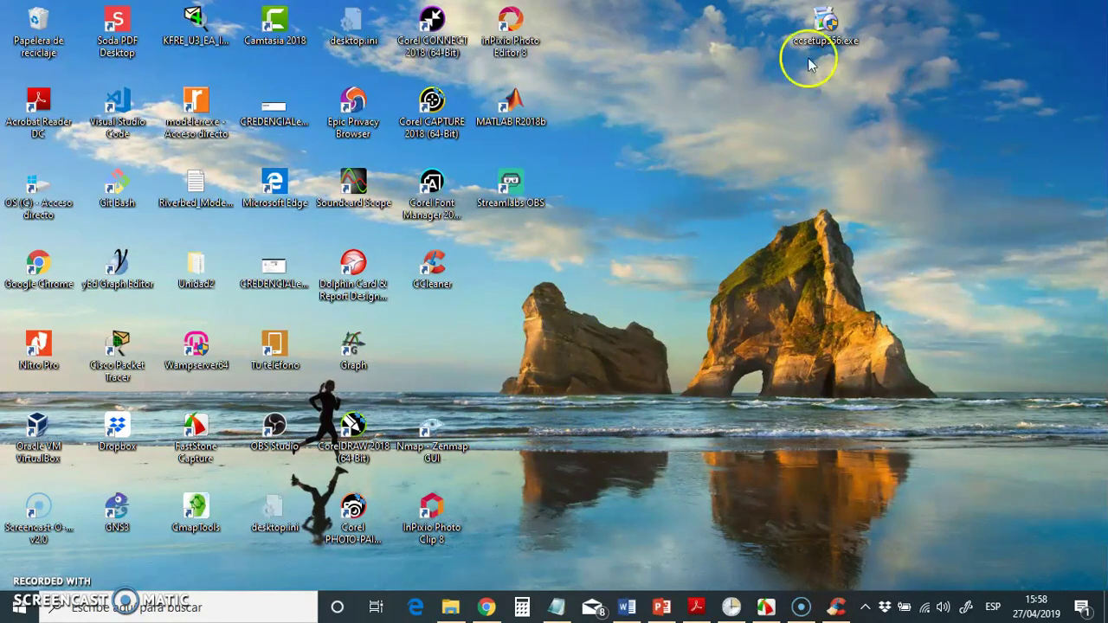
double_click(825, 24)
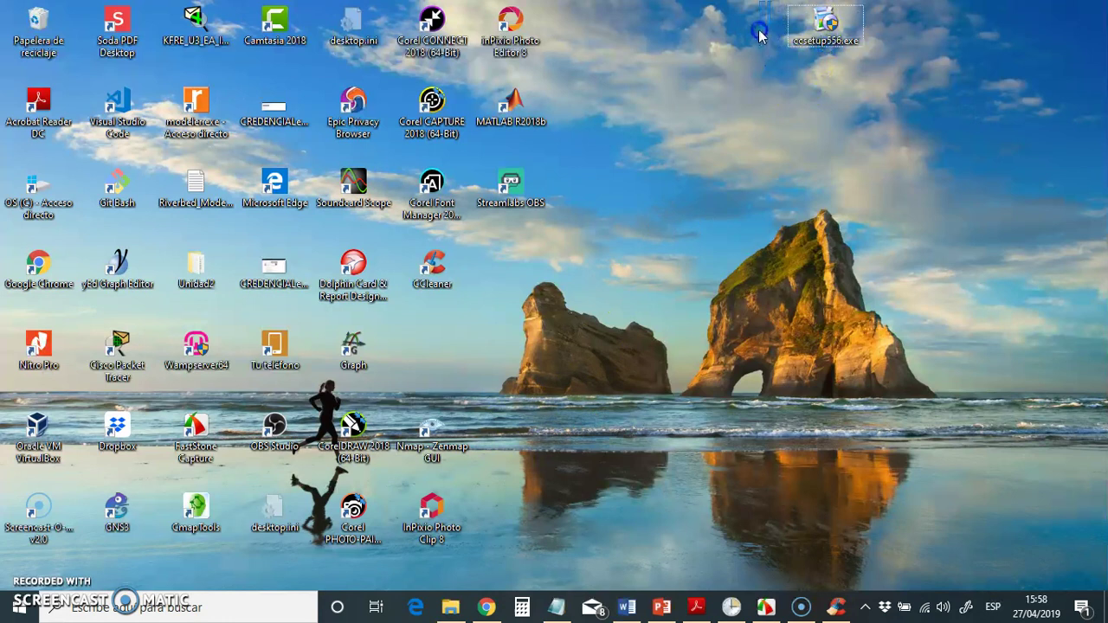